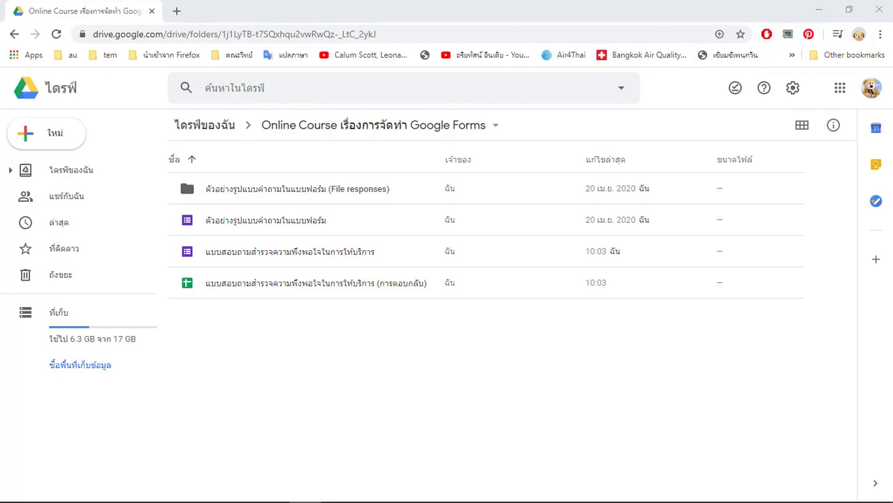
- Switch to the Word document แบบสอบถาม and review the test questions, their answer choices, the graph and the video link
key(alt+Tab)
double_click(455, 21)
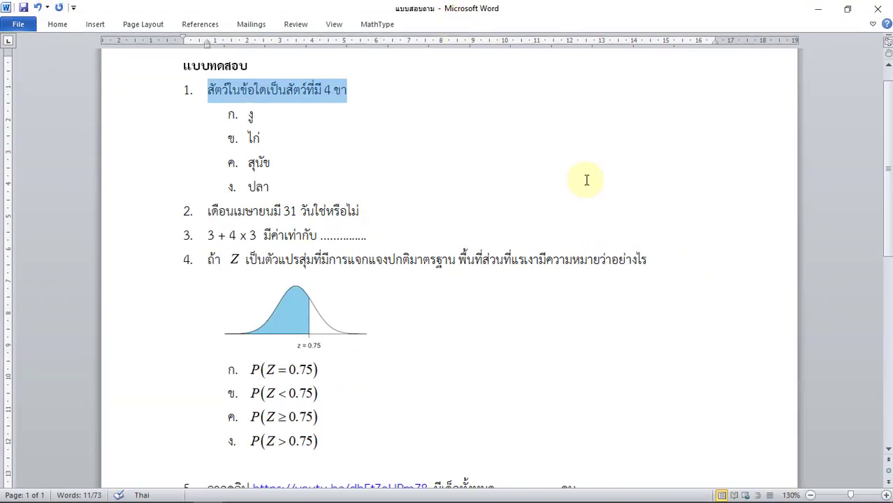
click(587, 180)
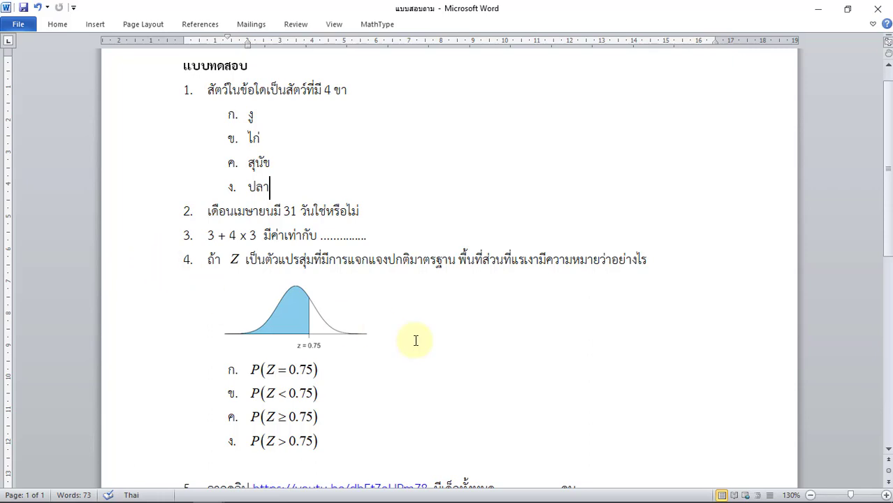
scroll(432, 346, down, 2)
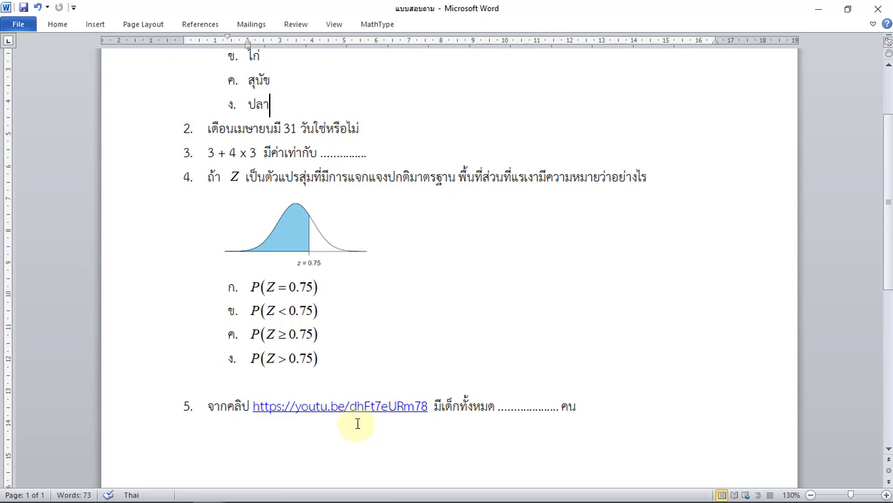
scroll(494, 328, up, 3)
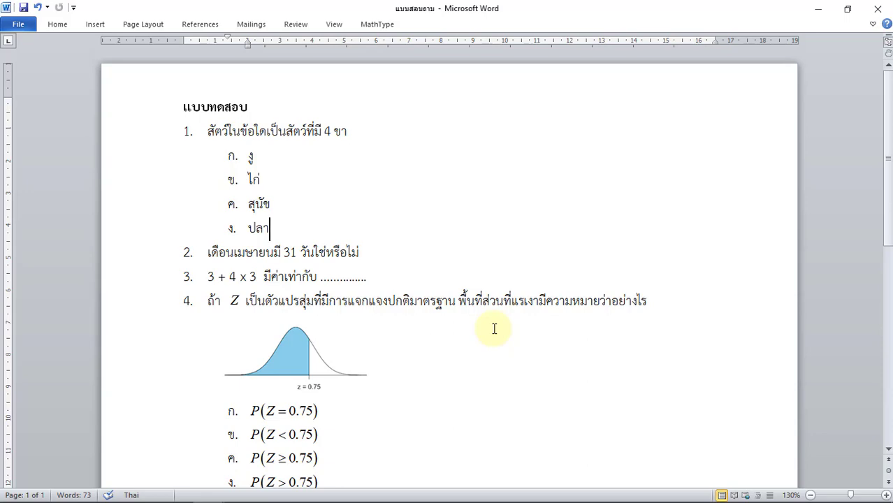
drag(259, 10, 892, 10)
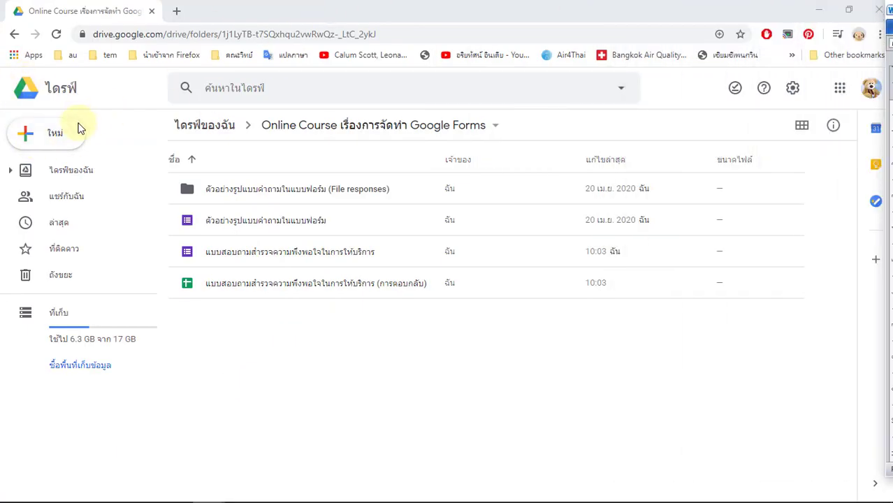
- Switch to Google Drive and create a new blank Google Form in the Online Course เรื่องการจัดทำ Google Forms folder
click(68, 145)
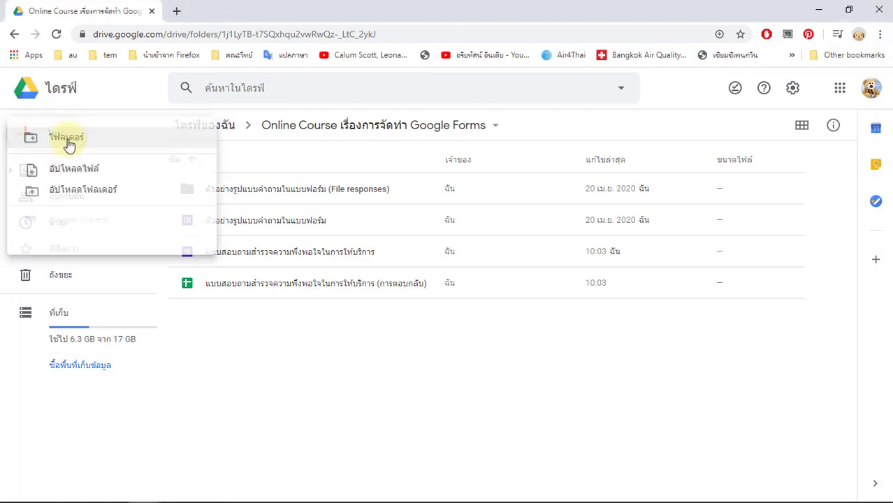
mouse_move(94, 293)
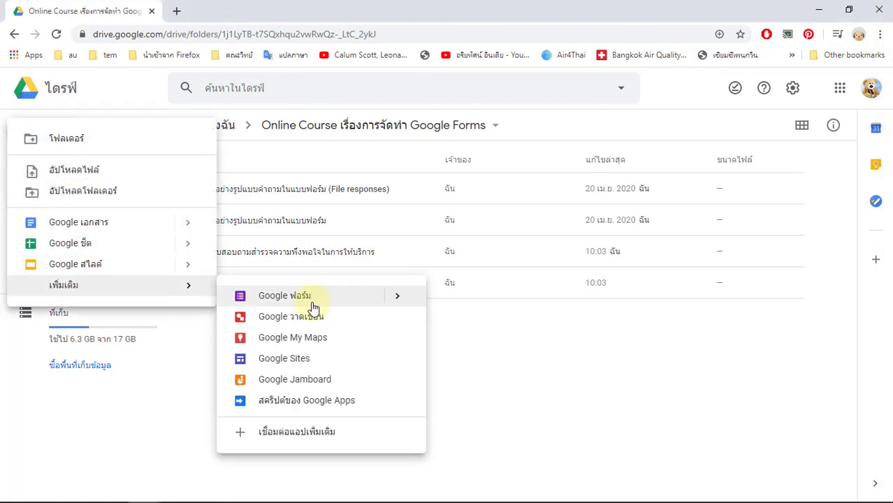
click(339, 299)
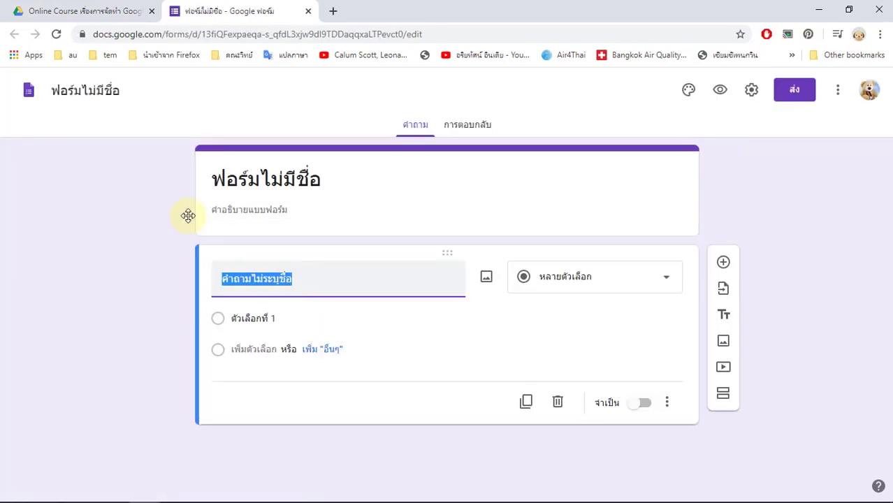
- Name the form "ตัวอย่างแบบทดสอบออนไลน์"
click(93, 86)
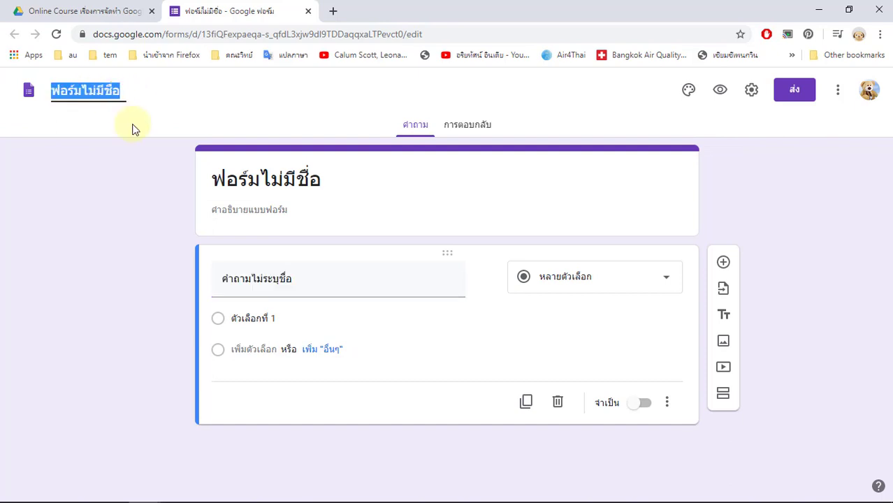
text(ฟอ)
key(BackSpace)
key(BackSpace)
text(ด)
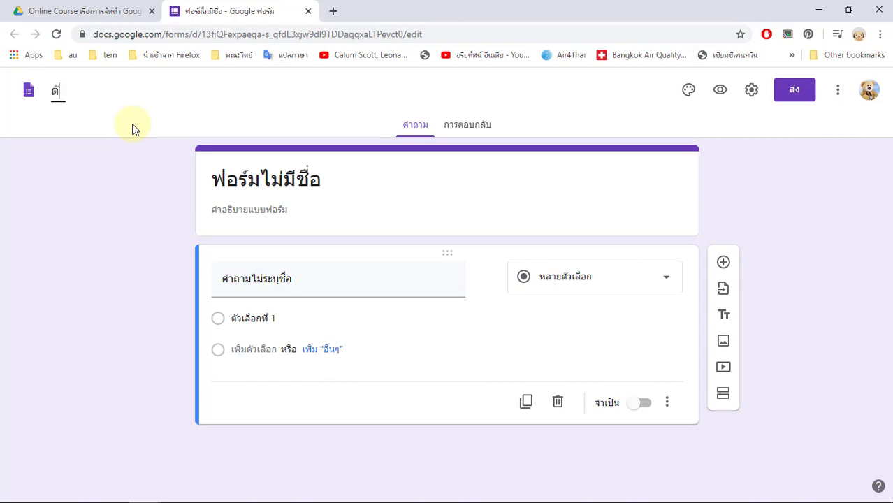
text(ัวอย่างแบบ)
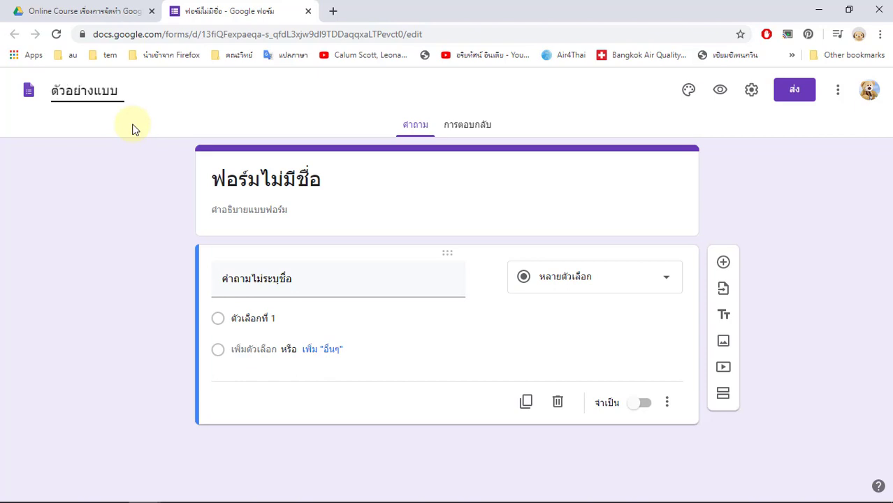
text(ทดสอบออนไ)
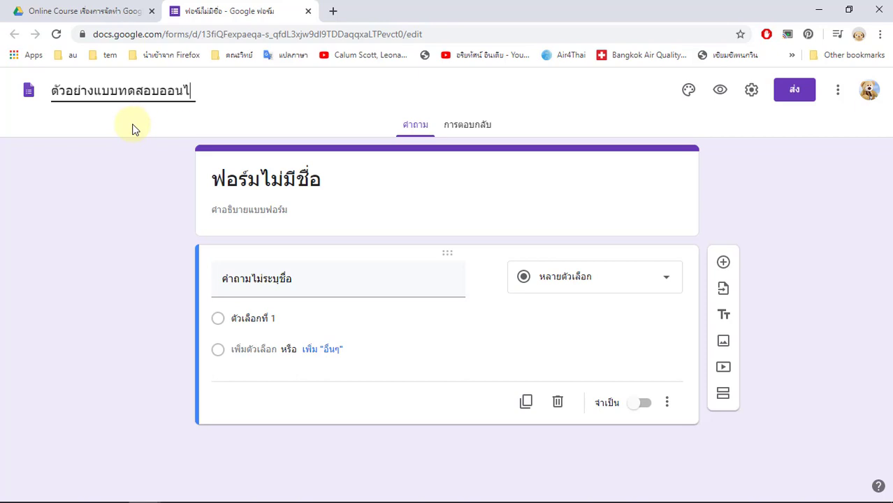
text(ลน์)
click(109, 265)
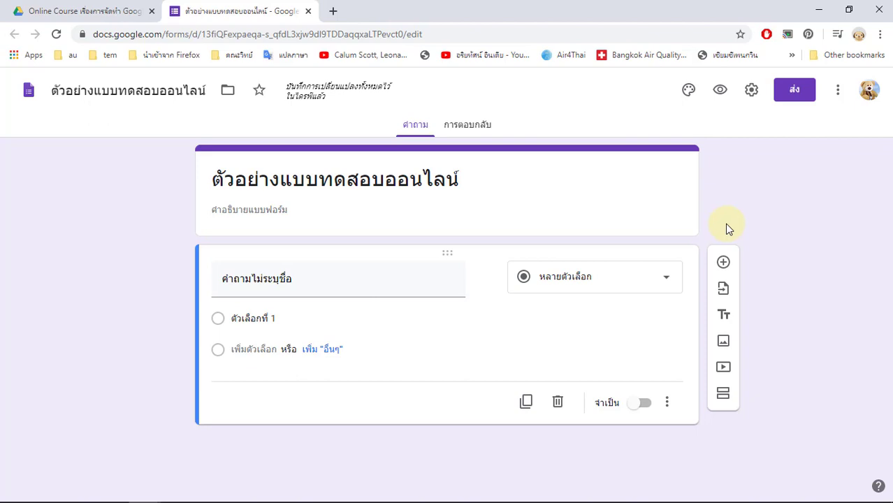
- Make the first question multiple choice (หลายตัวเลือก) with the text "1. สัตว์ในข้อใดเป็นสัตว์ที่มี 4 ขา"
click(669, 281)
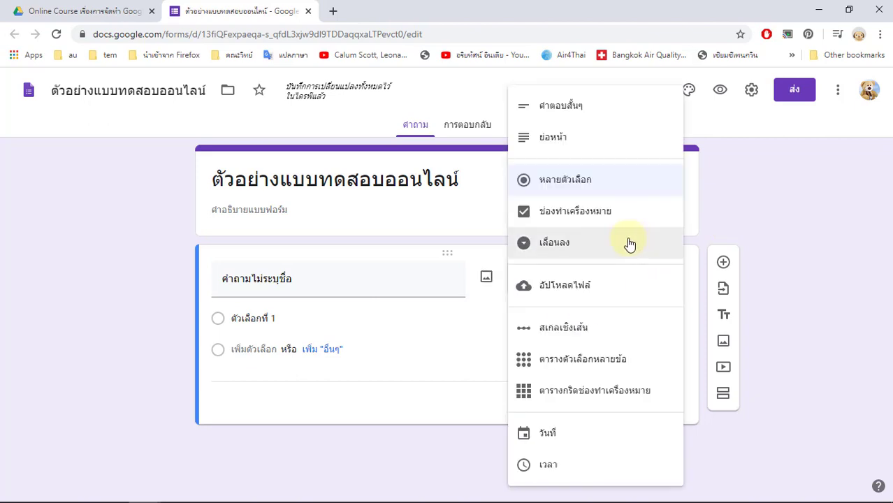
click(595, 187)
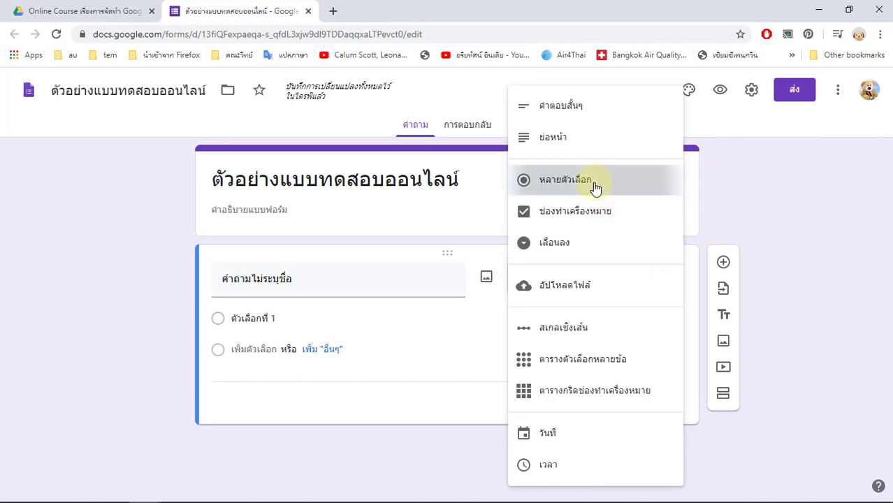
click(339, 290)
text(1)
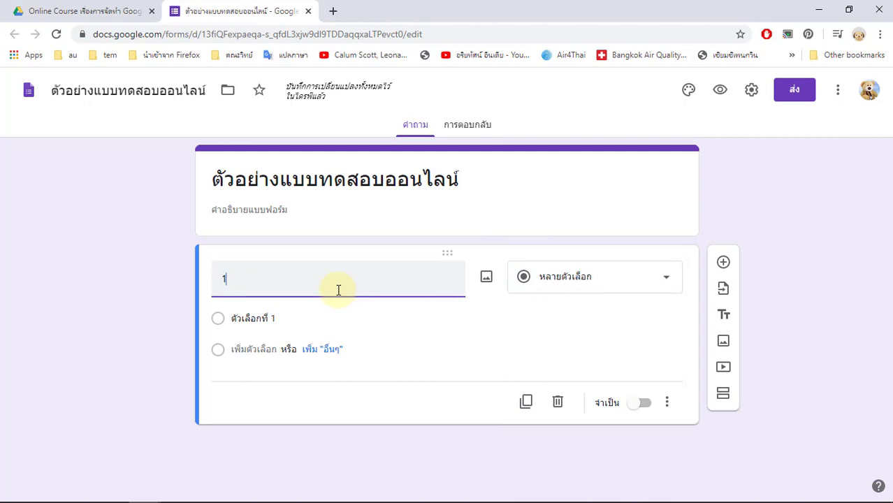
text(. สั)
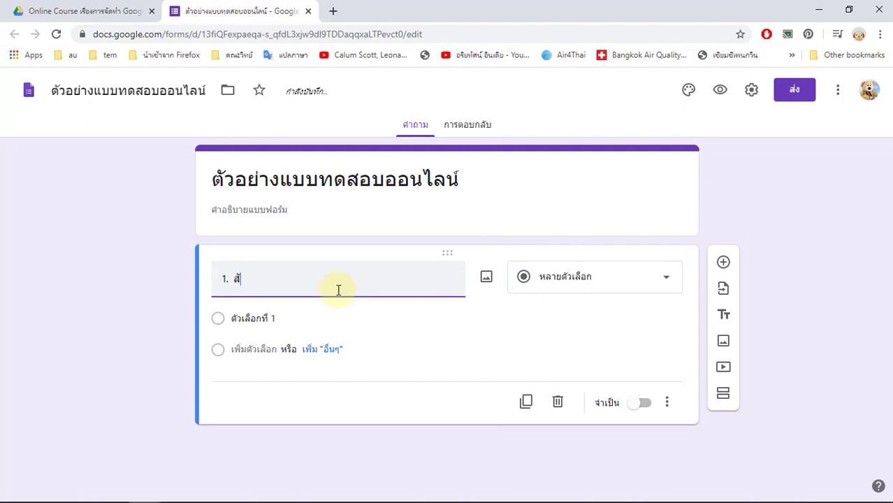
text(ตว์ในข้อใดเป็นสั)
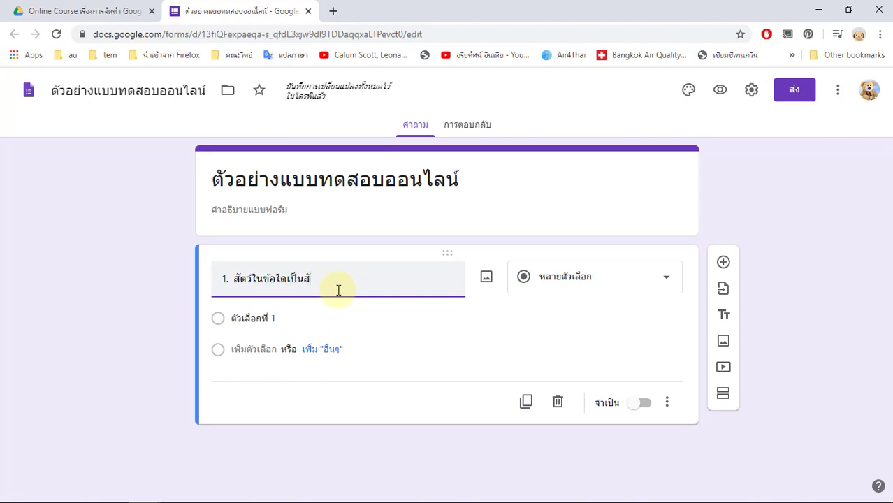
text(ตว์)
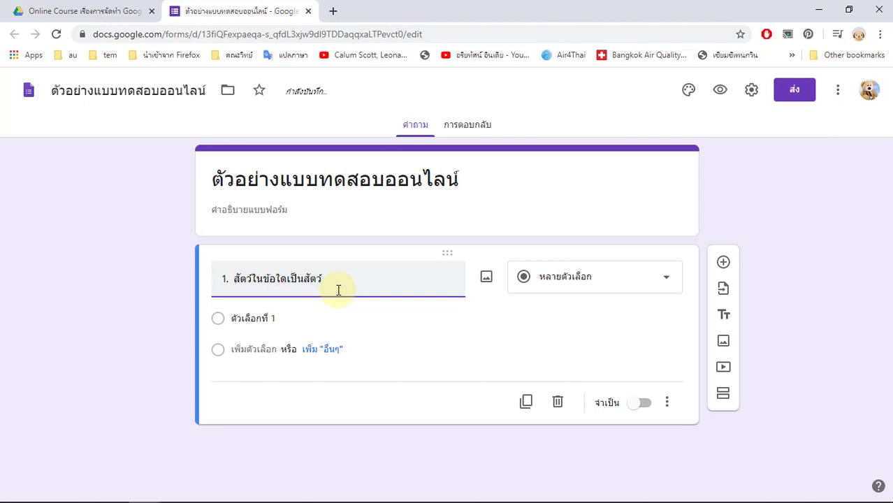
text(ที่มี 4 ขา)
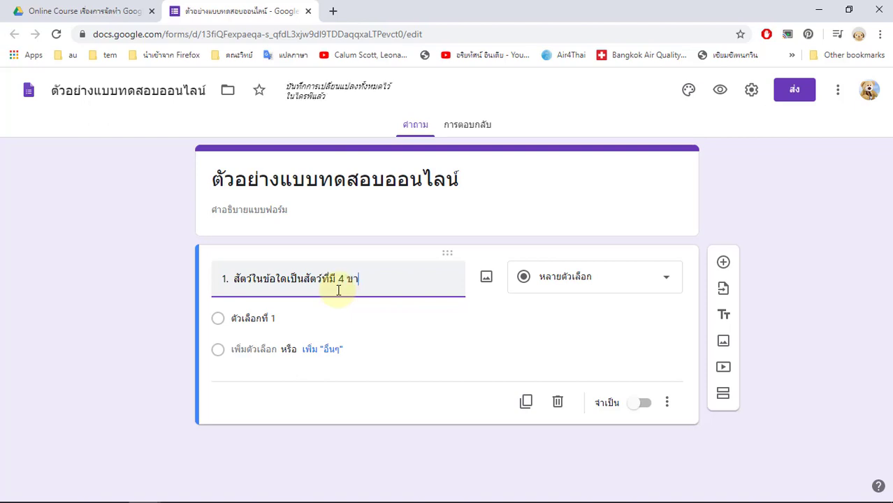
- Enter the four answer options งู, ไก่, สุนัข and ปลา for question 1
click(256, 318)
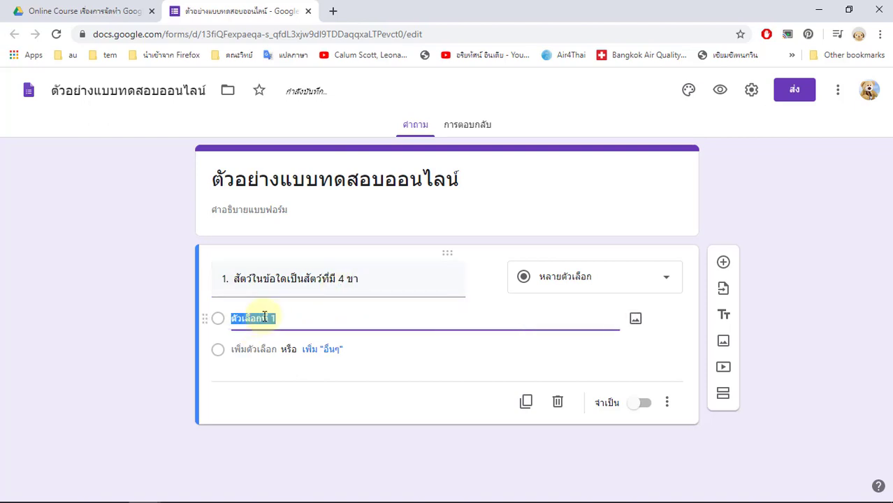
text(ง)
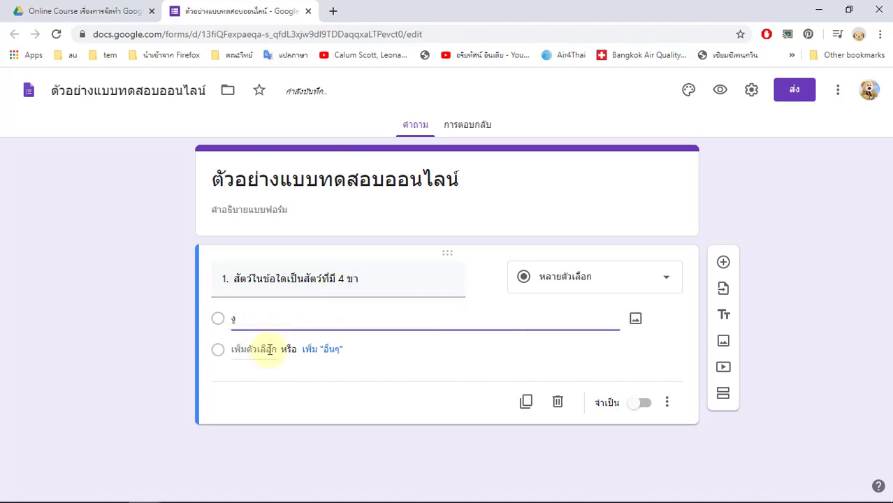
click(270, 349)
text(ไก่)
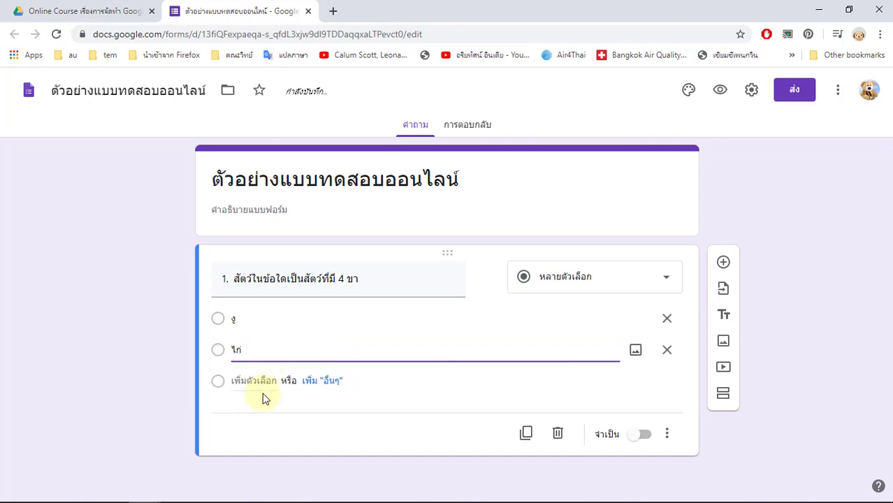
click(262, 379)
text(ส)
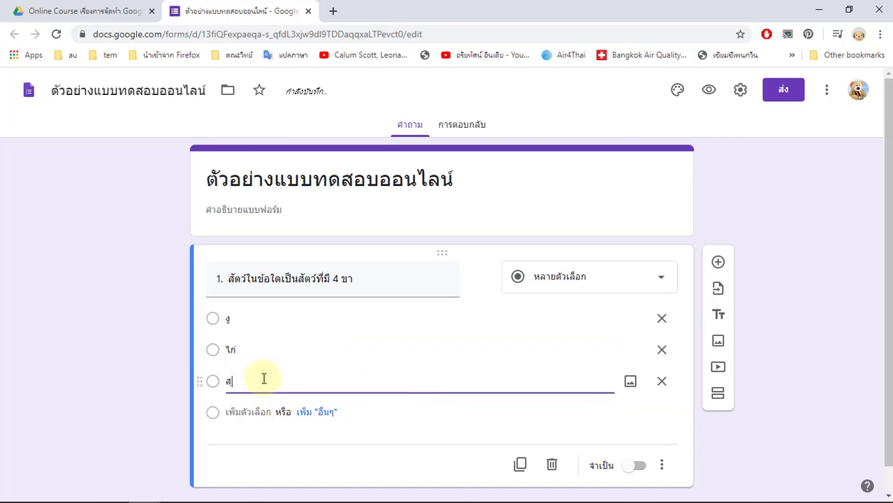
text(ุนัข)
click(262, 413)
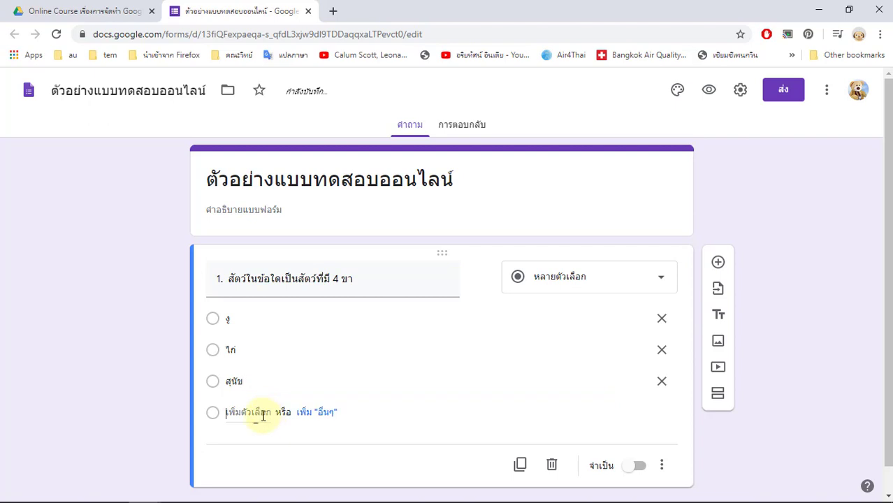
text(ปลา)
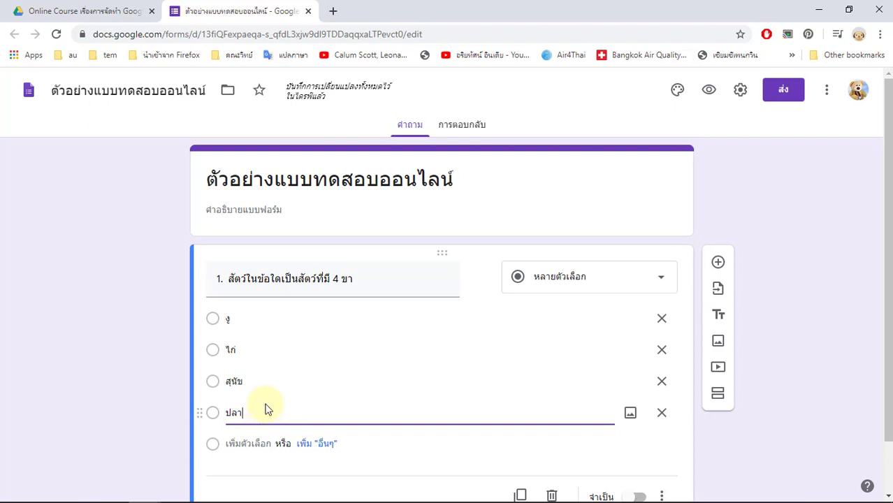
- Turn on the make-this-a-quiz option (ทำเป็นแบบทดสอบ) in the form's settings
click(740, 93)
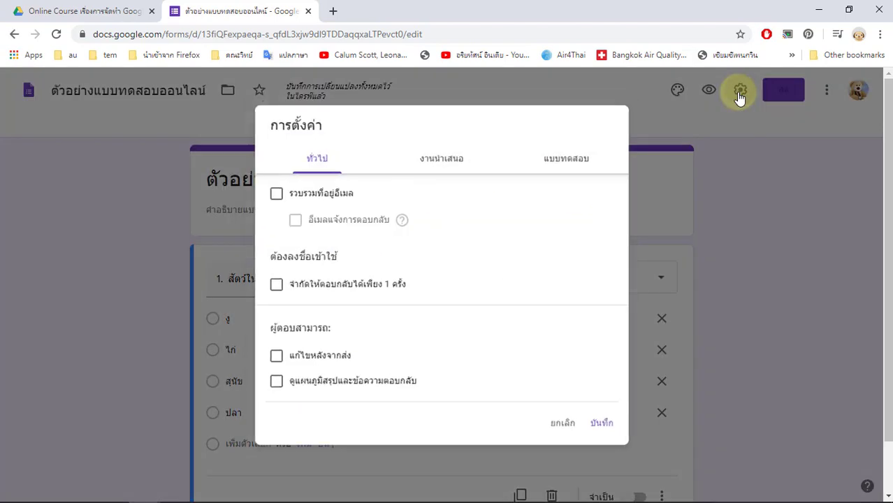
click(573, 162)
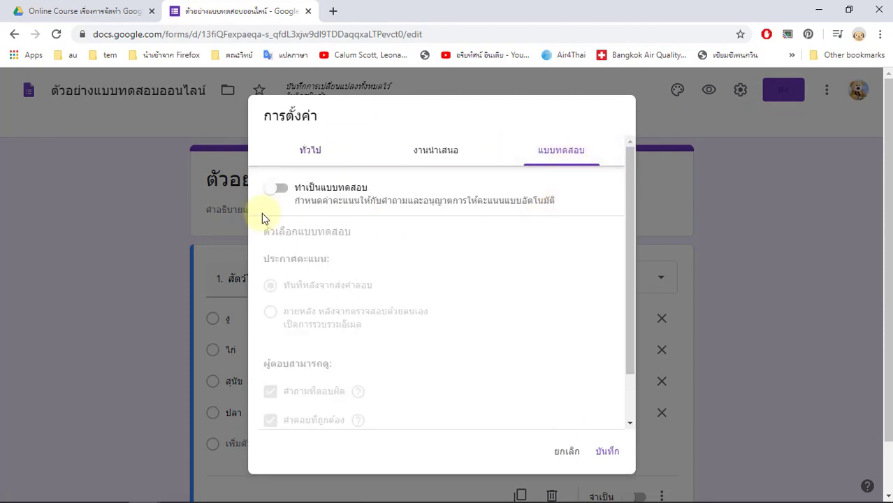
click(275, 191)
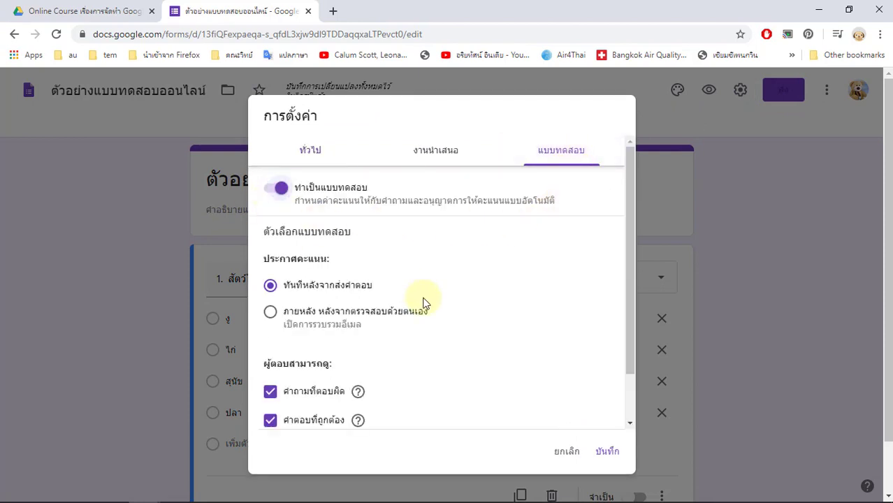
key(ctrl+a)
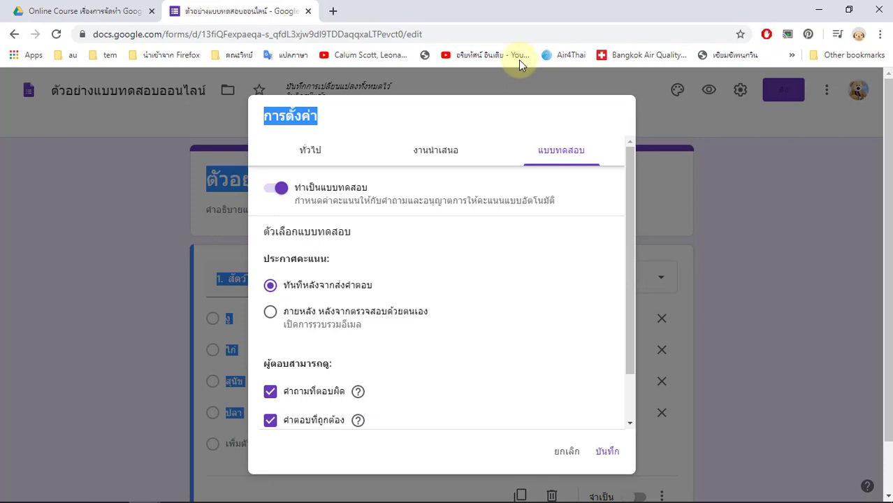
click(490, 117)
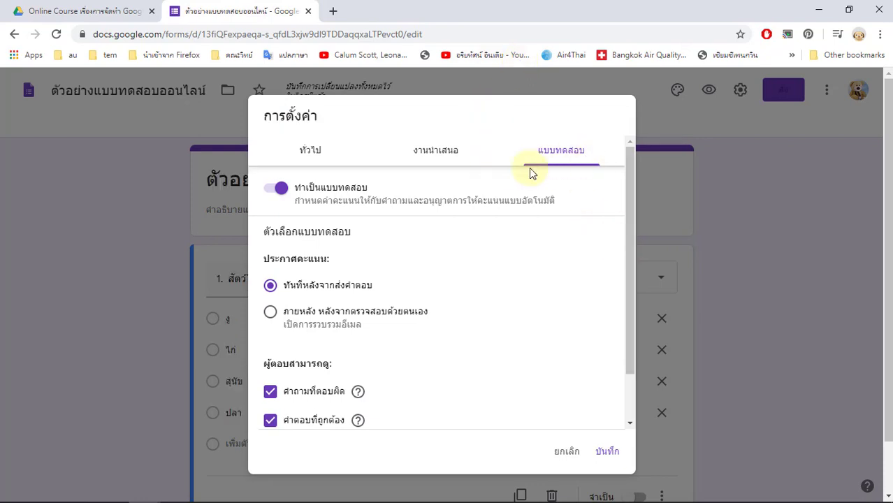
- Choose score release immediately after submission (ทันทีหลังจากส่งคำตอบ) and stop respondents from seeing the correct answers (คำตอบที่ถูกต้อง)
drag(632, 323, 634, 352)
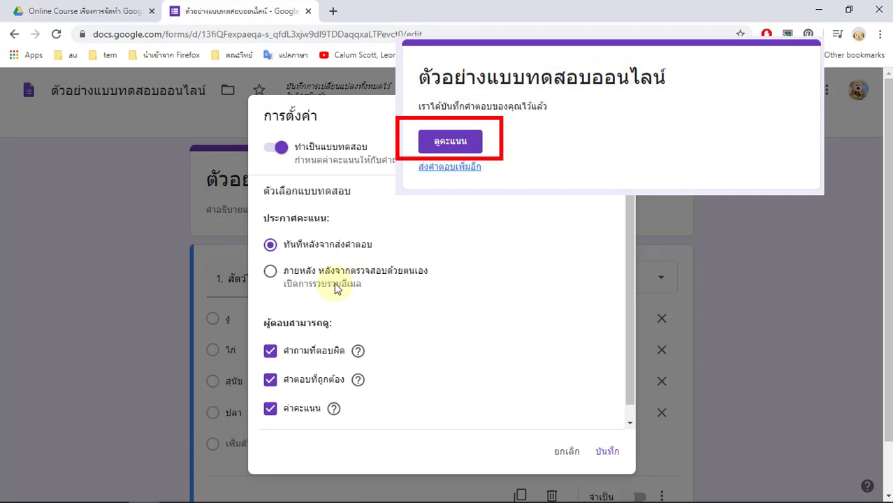
click(272, 246)
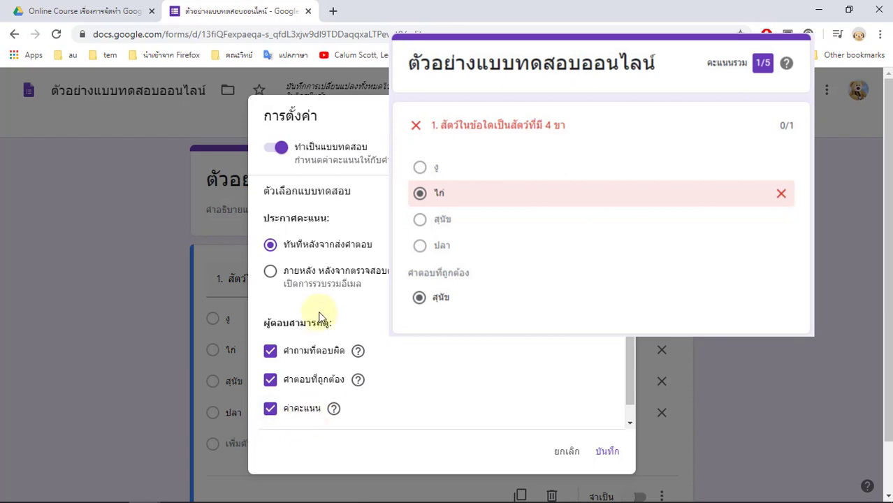
click(270, 246)
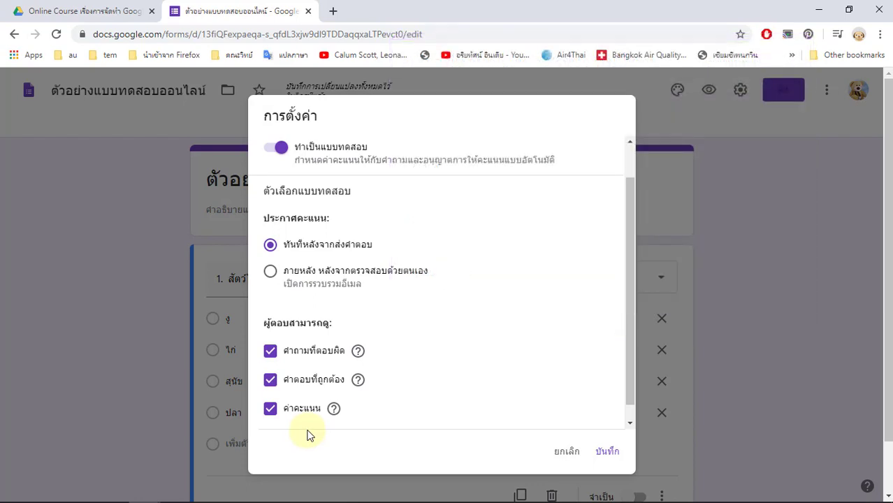
click(270, 379)
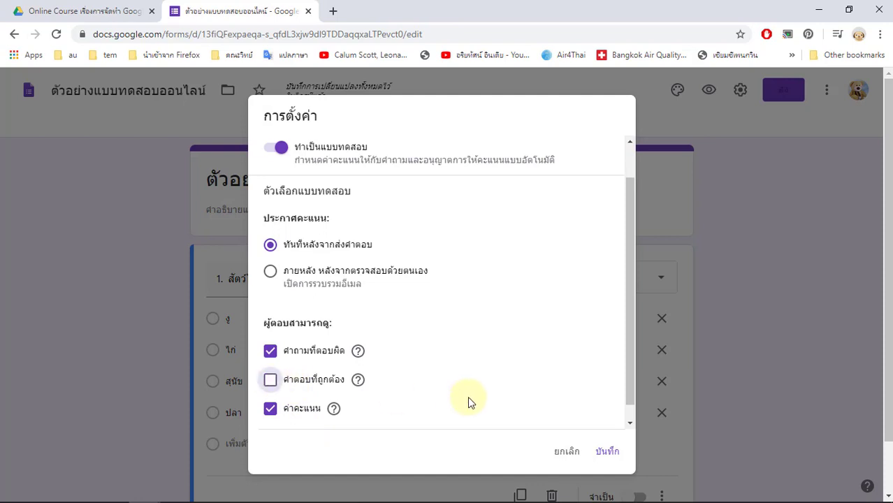
- Hide missed questions (คำถามที่ตอบผิด) from respondents, set score release to after manual review (ภายหลัง หลังจากตรวจสอบด้วยตนเอง), and save
click(271, 352)
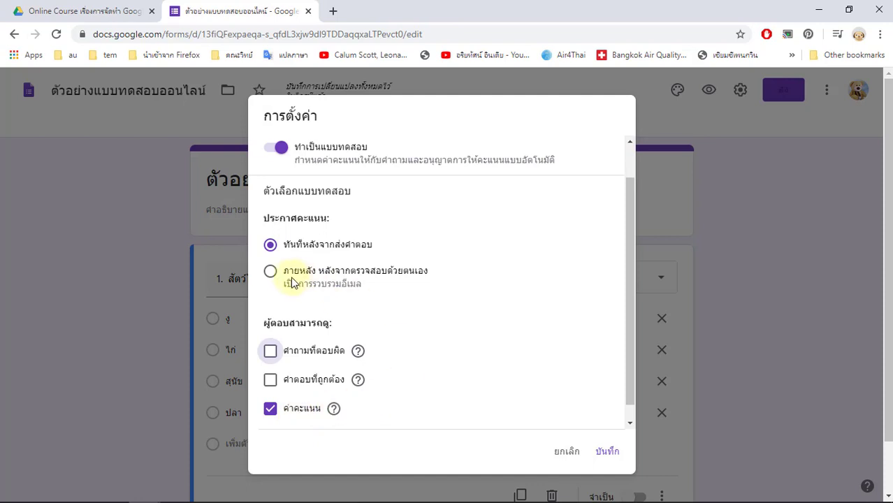
click(272, 275)
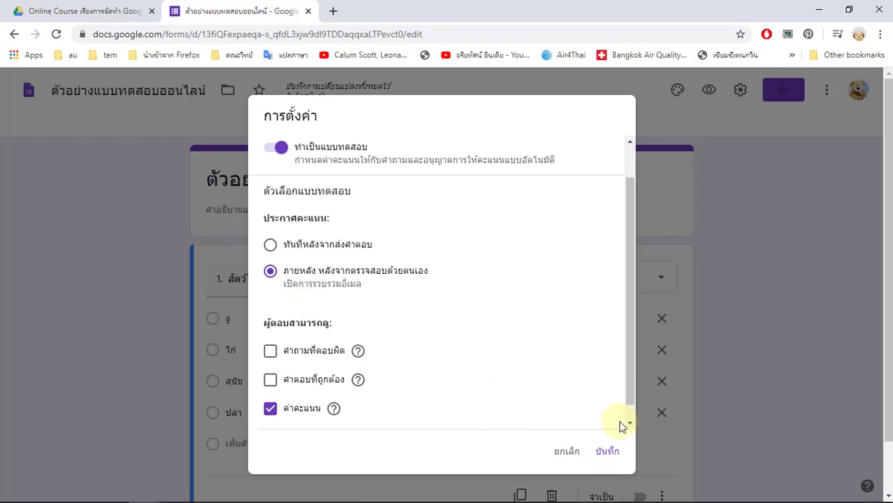
click(608, 453)
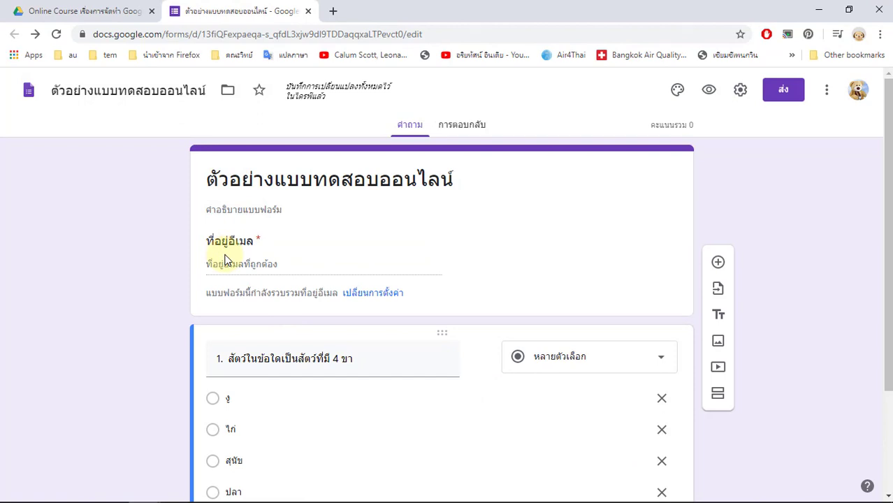
- Reopen the form's quiz settings and stop respondents from seeing point values (ค่าคะแนน)
click(740, 89)
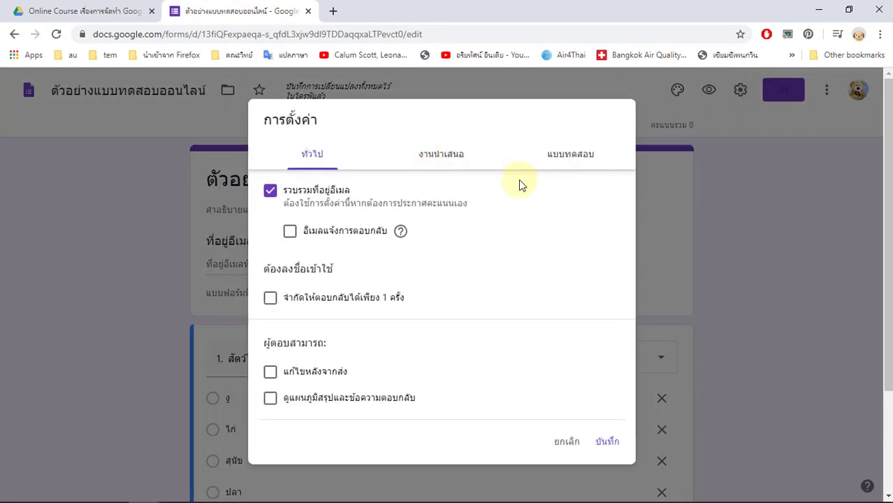
click(577, 157)
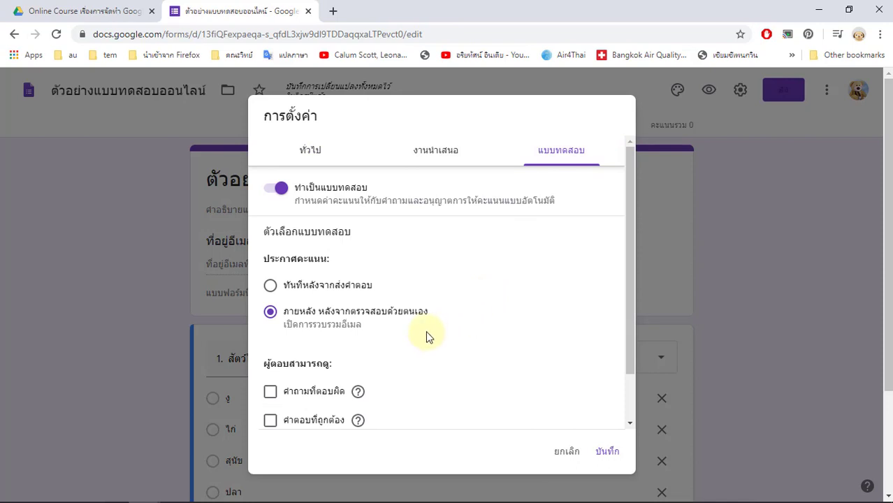
scroll(427, 329, down, 2)
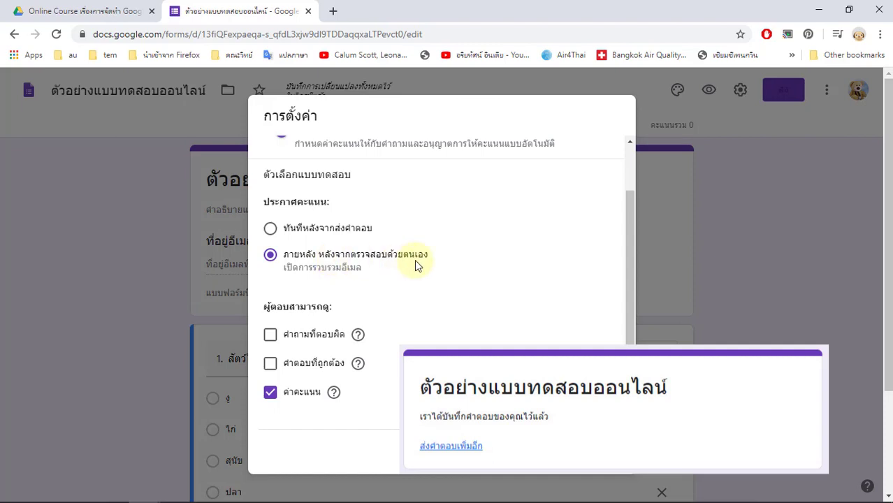
click(271, 393)
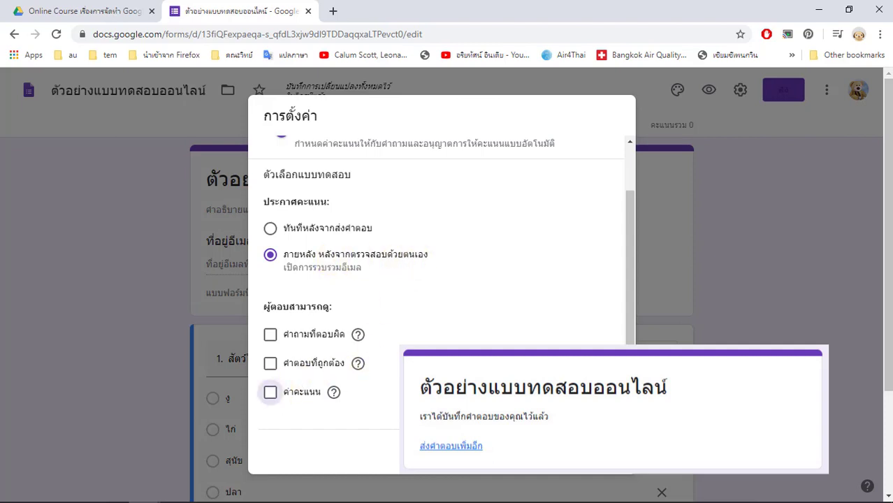
scroll(272, 350, up, 2)
- Turn off email address collection (รวบรวมที่อยู่อีเมล) and set score release to immediately after submission (ทันทีหลังจากส่งคำตอบ)
click(319, 153)
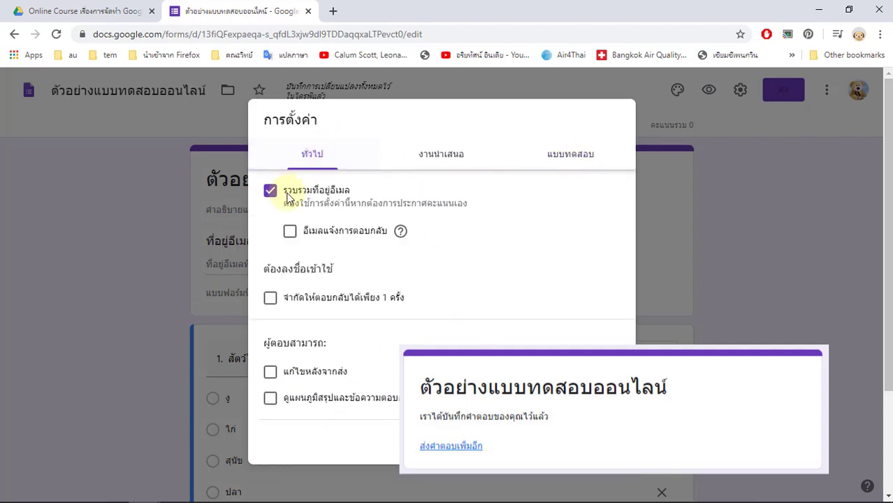
click(271, 192)
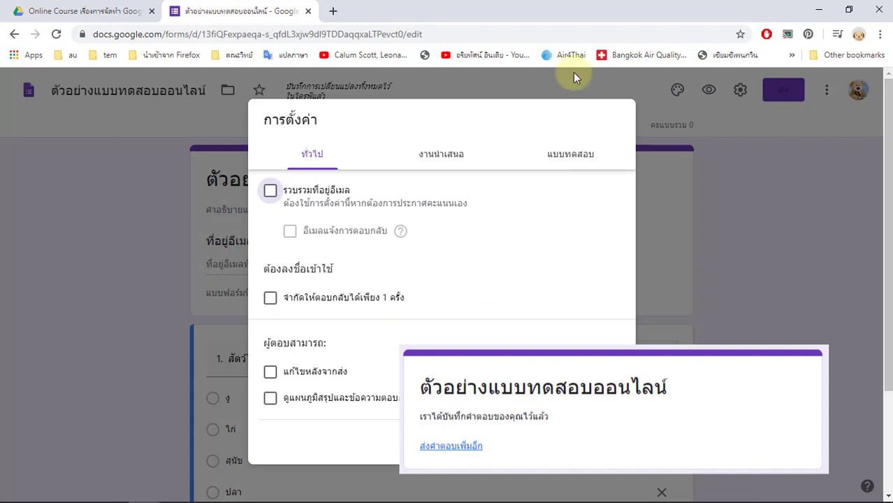
click(583, 160)
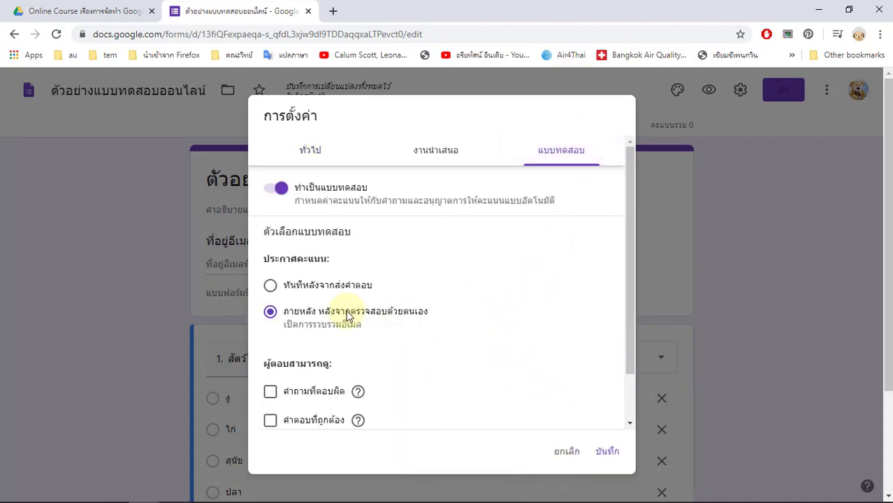
click(270, 285)
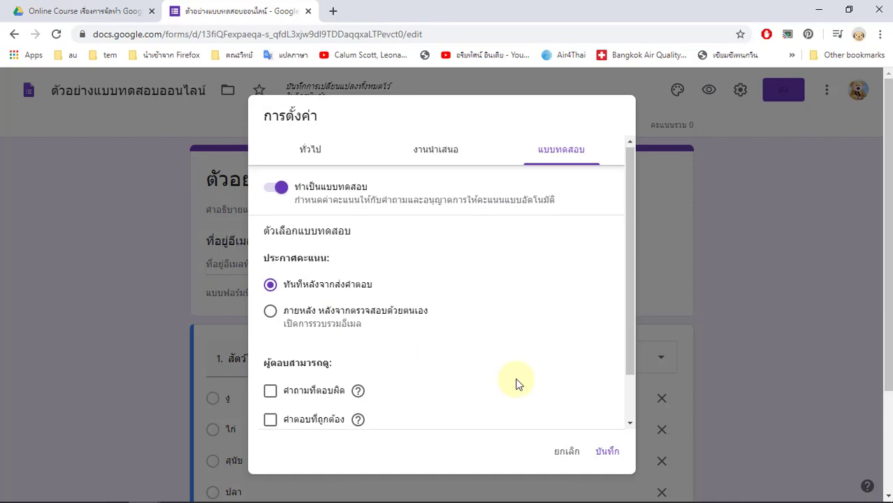
- Allow respondents to see missed questions (คำถามที่ตอบผิด), correct answers (คำตอบที่ถูกต้อง) and point values (ค่าคะแนน)
scroll(516, 385, down, 1)
click(270, 335)
click(271, 363)
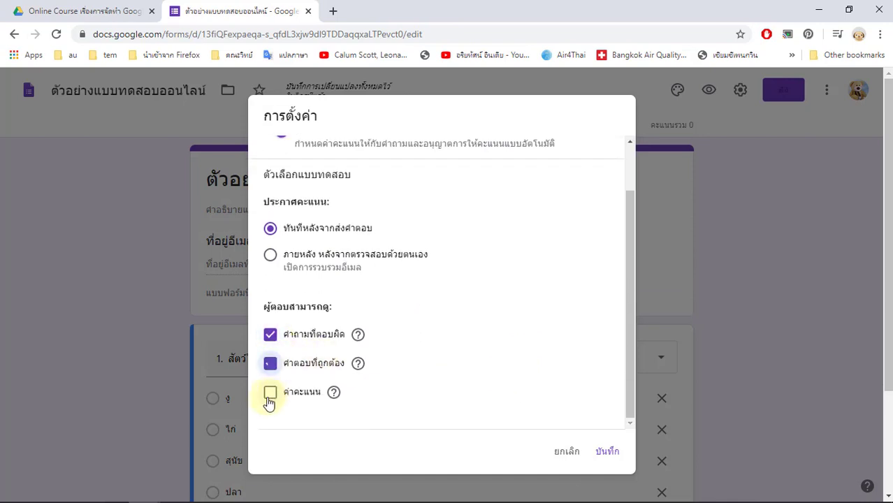
click(270, 392)
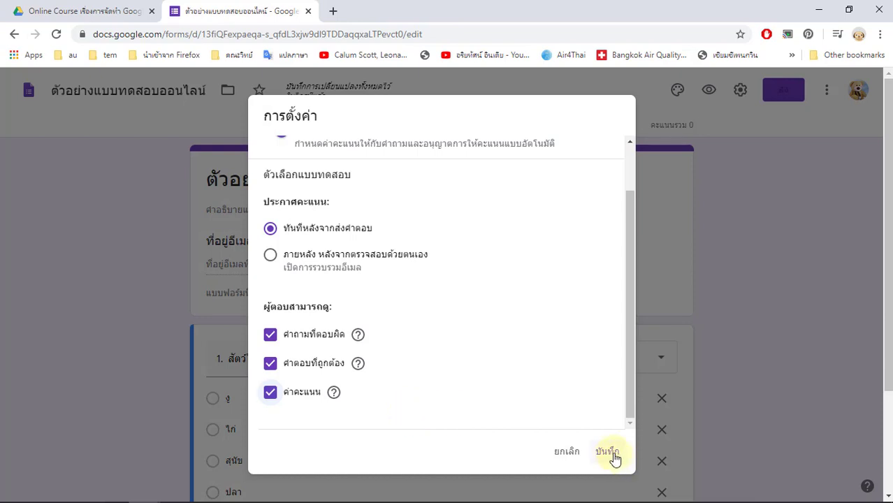
- Check the confirmation message (ข้อความยืนยัน) in the presentation settings and save the form settings
scroll(576, 411, up, 2)
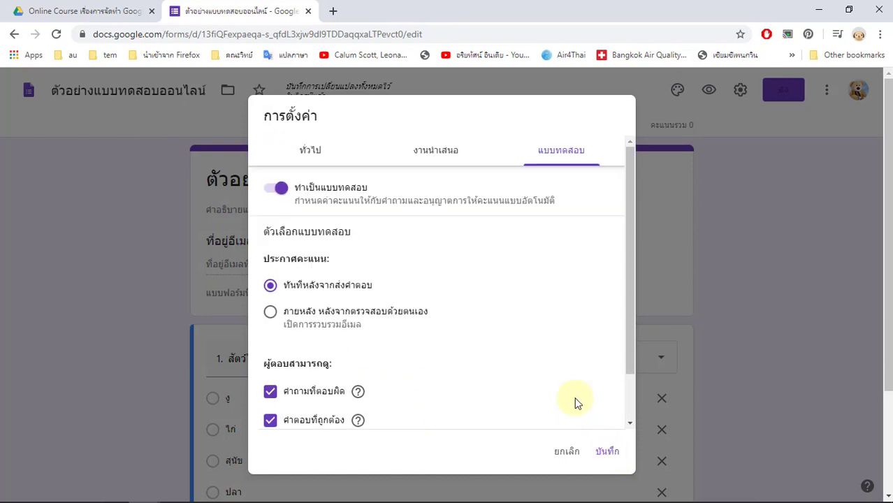
click(438, 152)
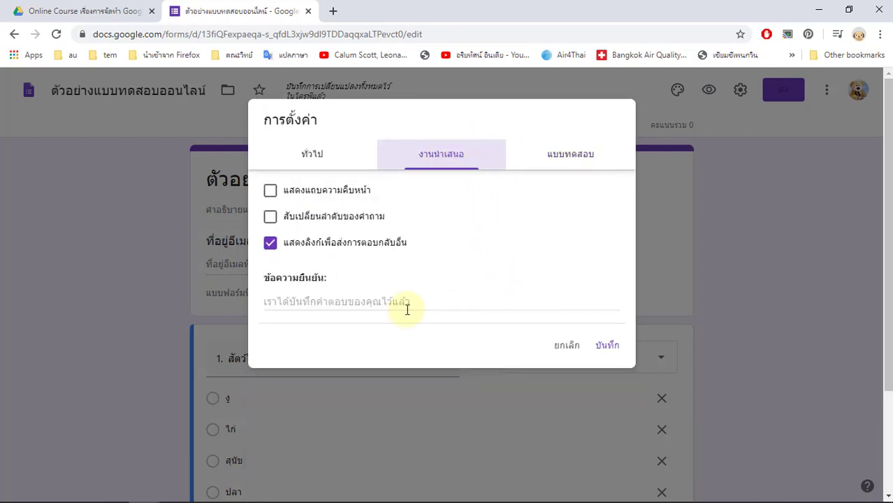
click(324, 300)
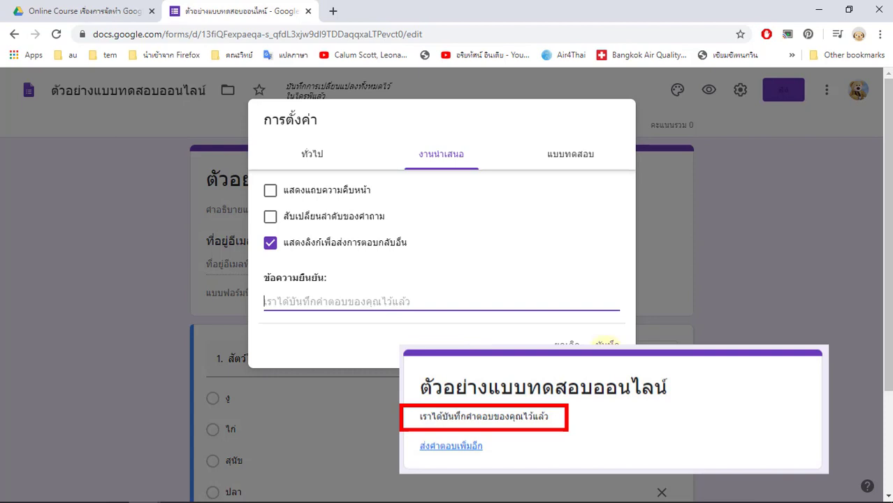
click(599, 339)
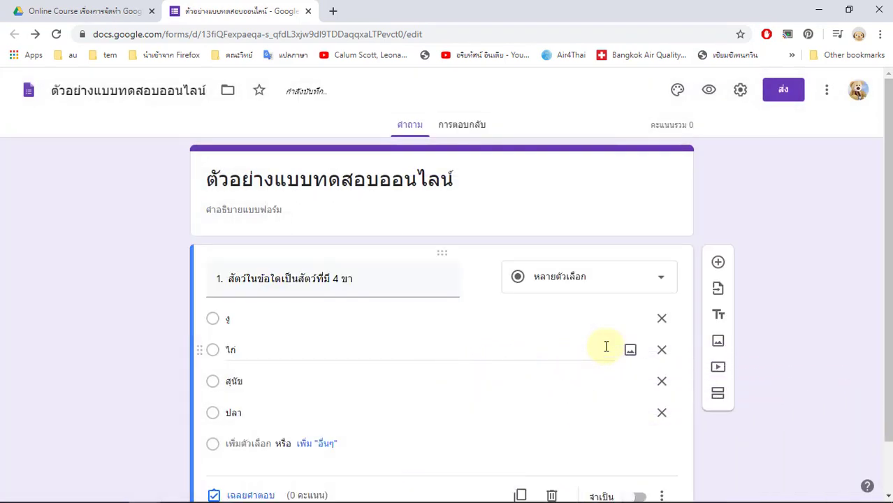
- Set question 1's answer key to สุนัข with a score of 1 point
scroll(604, 349, down, 1)
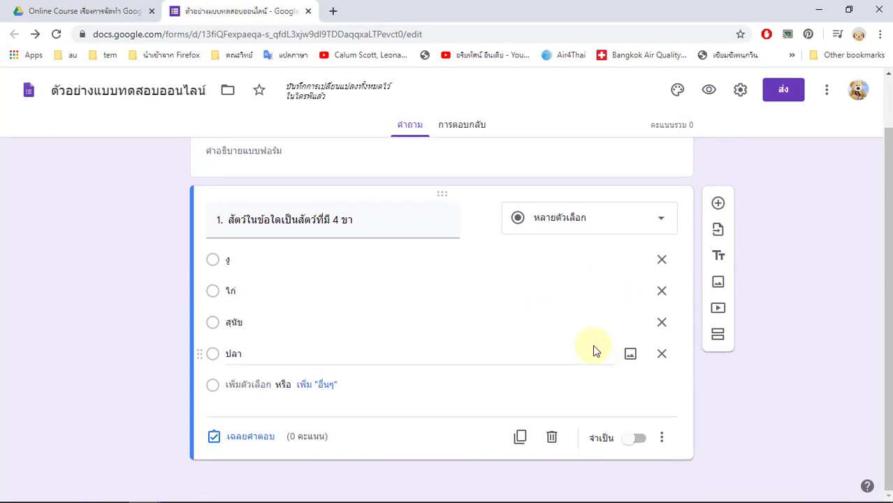
click(257, 440)
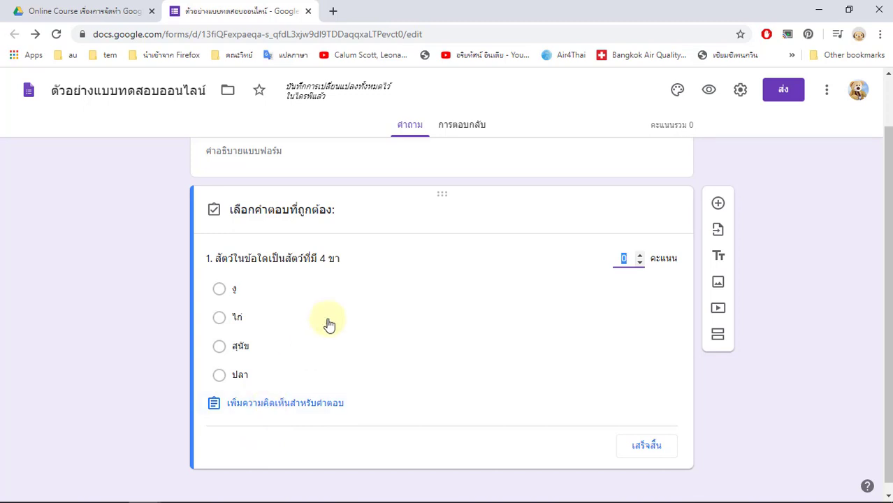
click(252, 361)
click(252, 361)
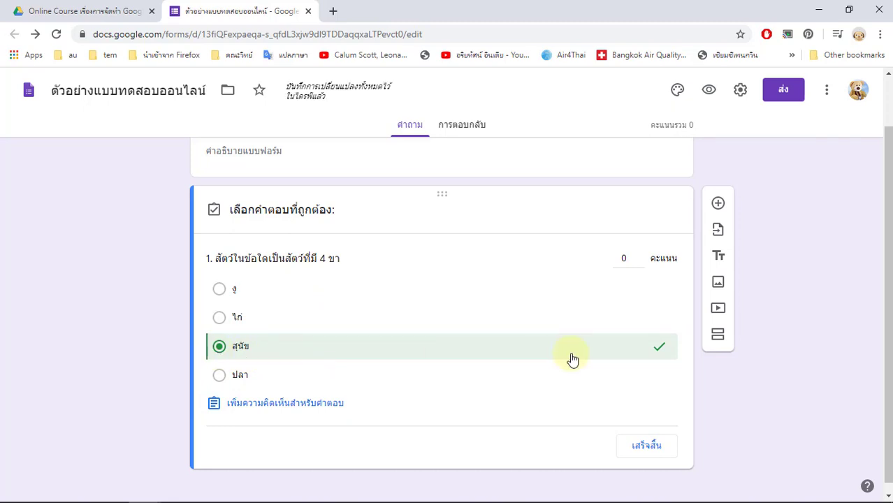
click(639, 255)
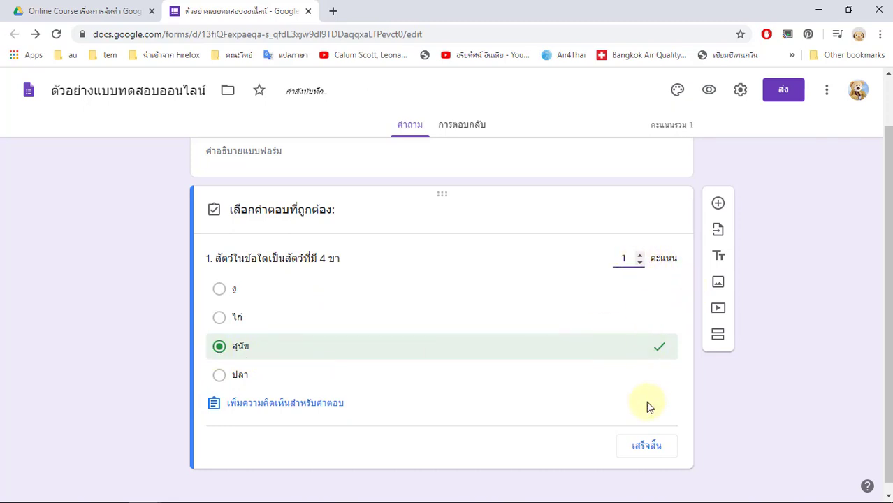
click(659, 454)
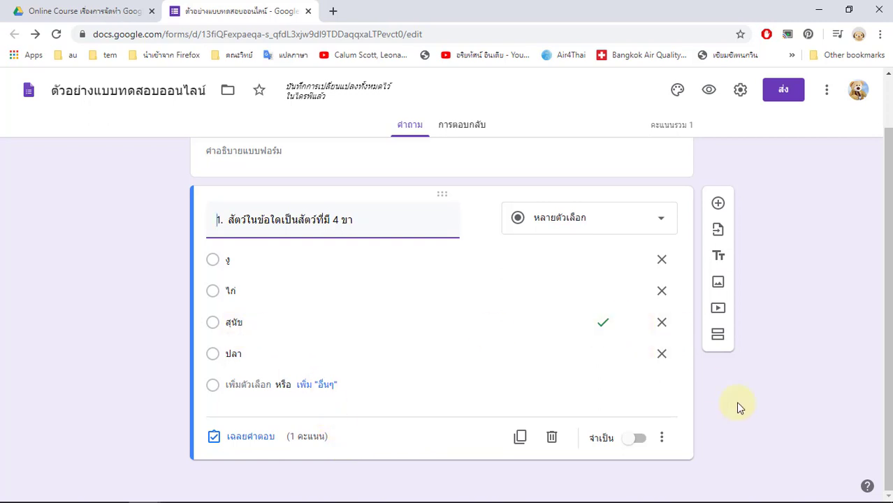
- Add a second question with the text "2. เดือนเมษายนมี 31 วันใช่หรือไม่"
click(720, 204)
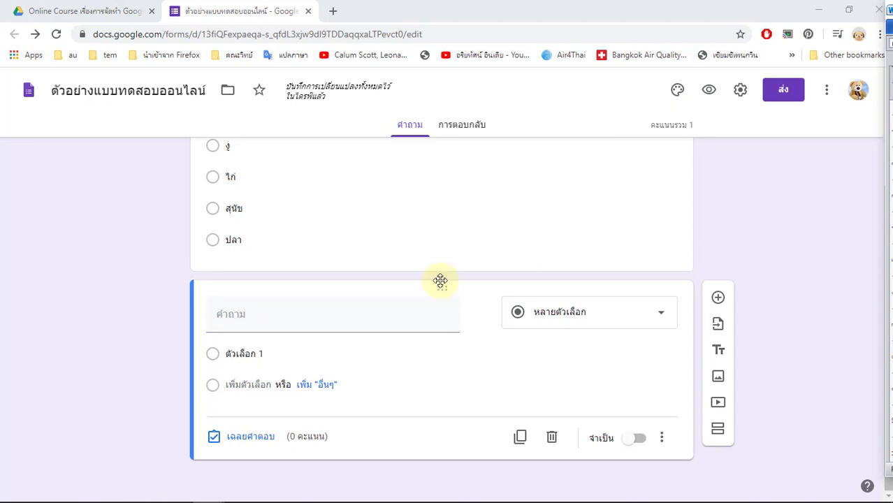
click(349, 320)
text(เดือนเมษายนมี 31 วันใช่หรือไม่)
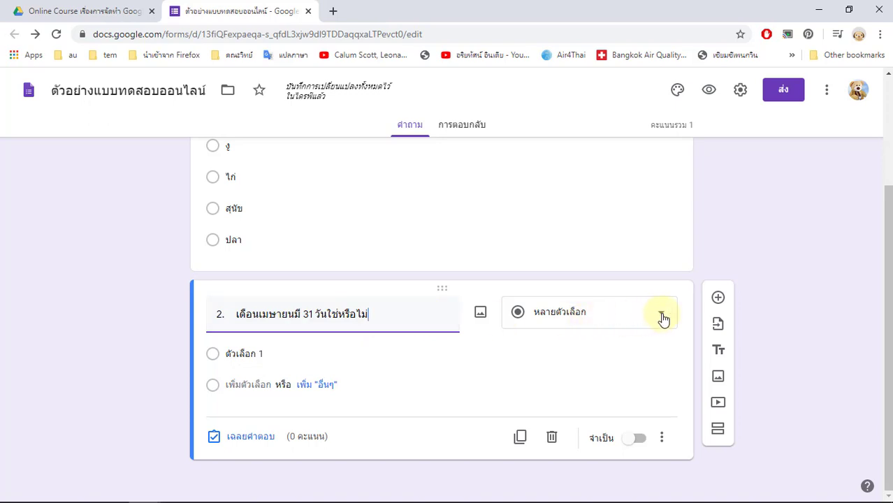
- Enter the two answer options ใช่ and ไม่ใช่ for question 2
click(241, 354)
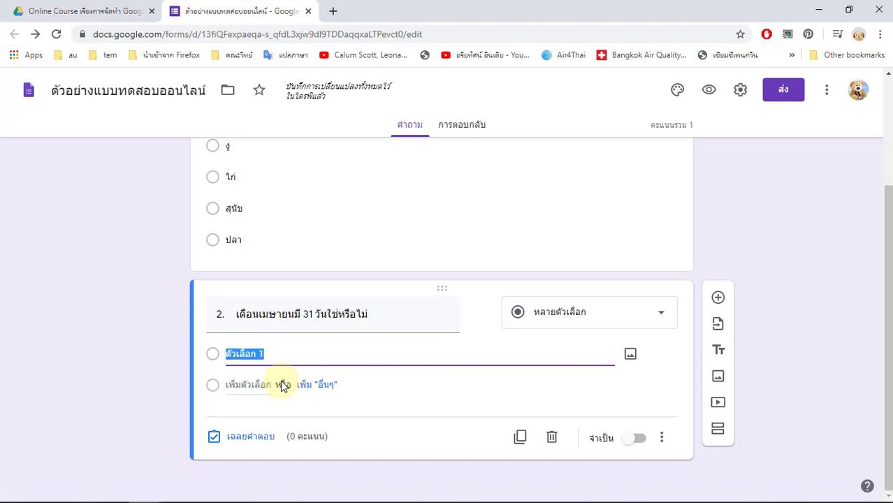
text(ใช)
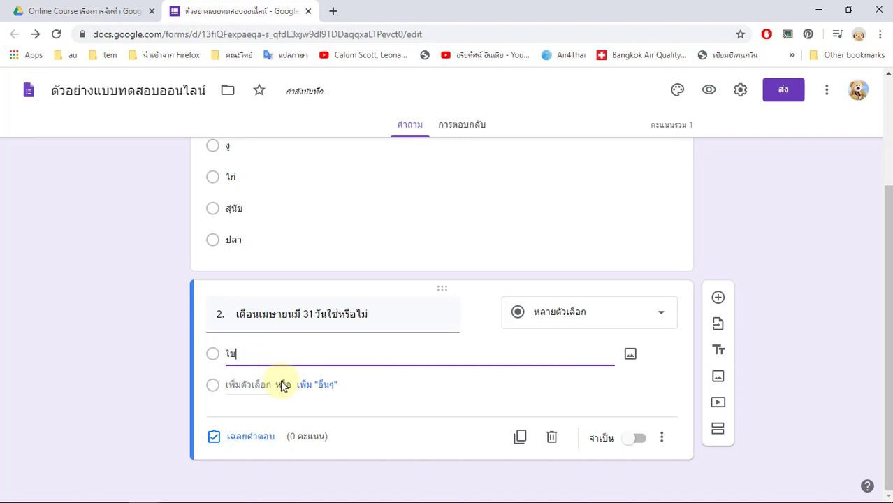
text(่)
click(248, 385)
text(ไม่ใช่)
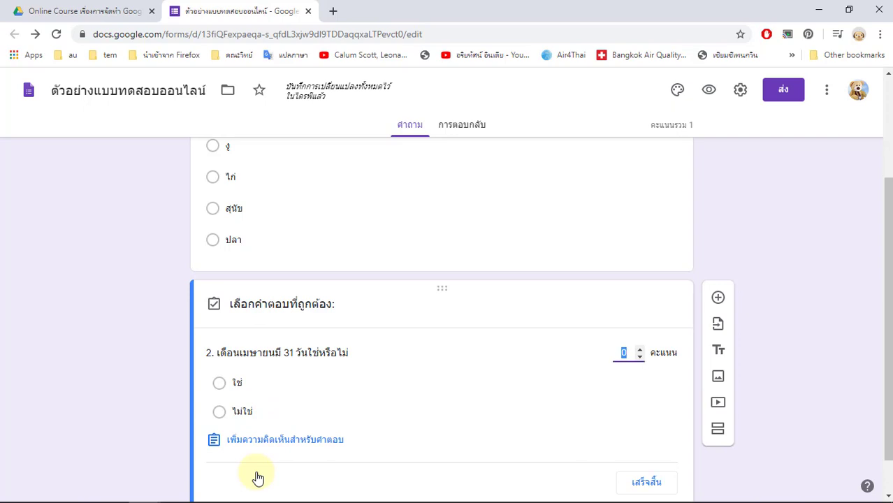
- Set question 2's answer key to ไม่ใช่ with a score of 1 point
click(221, 414)
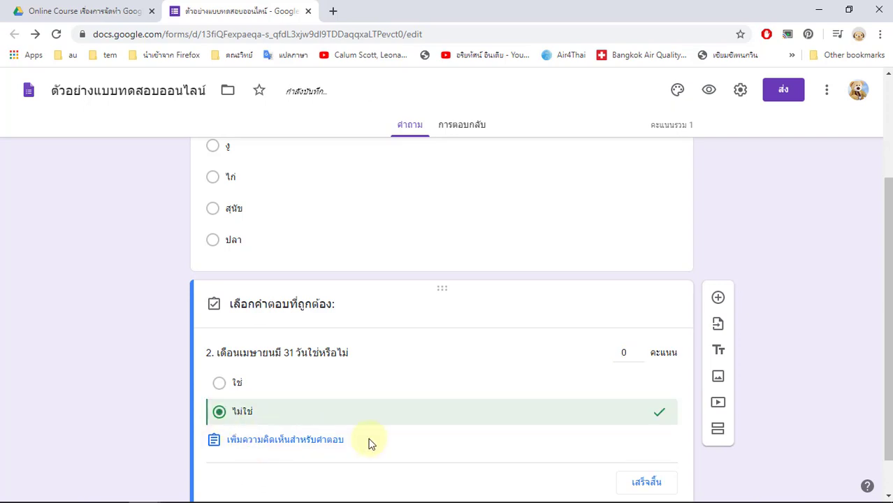
click(641, 349)
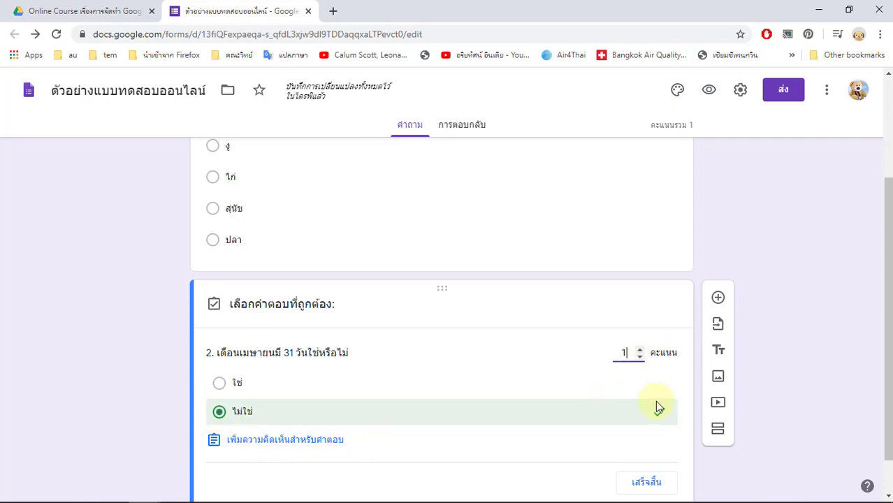
scroll(657, 419, down, 1)
click(657, 436)
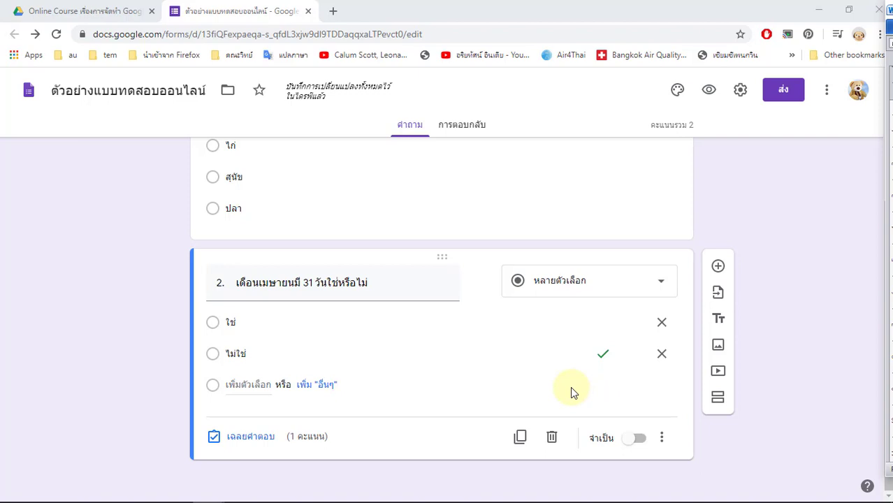
- Add a short-answer (คำตอบสั้นๆ) question with the text "3. 3 + 4 x 3 มีค่าเท่ากับ ..............."
click(719, 268)
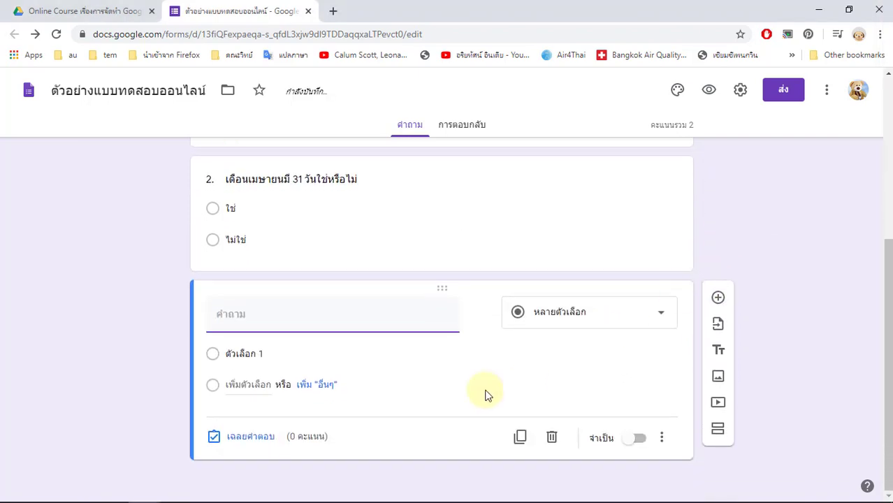
text(3.  3 + 4 x 3  มีค่าเท่ากับ ...............)
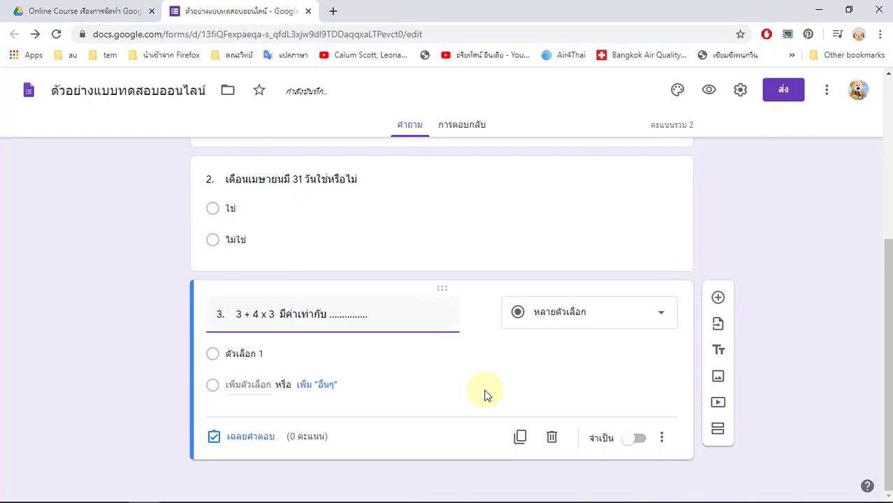
click(660, 318)
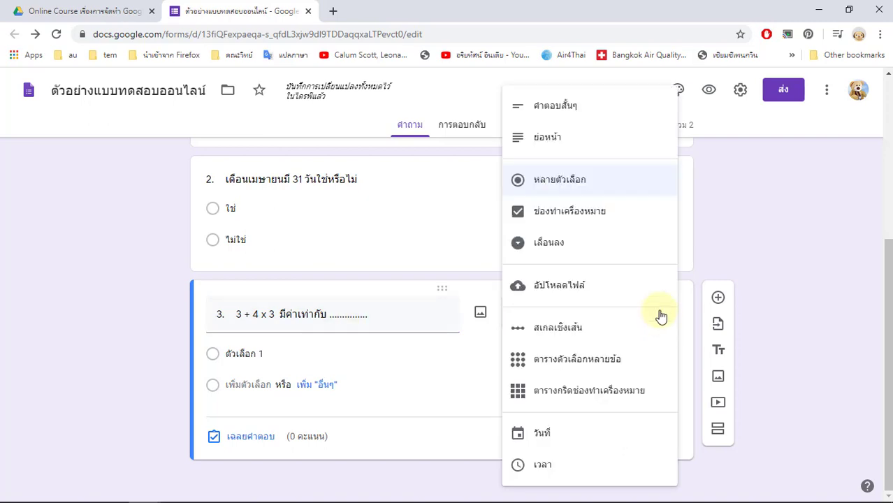
click(593, 109)
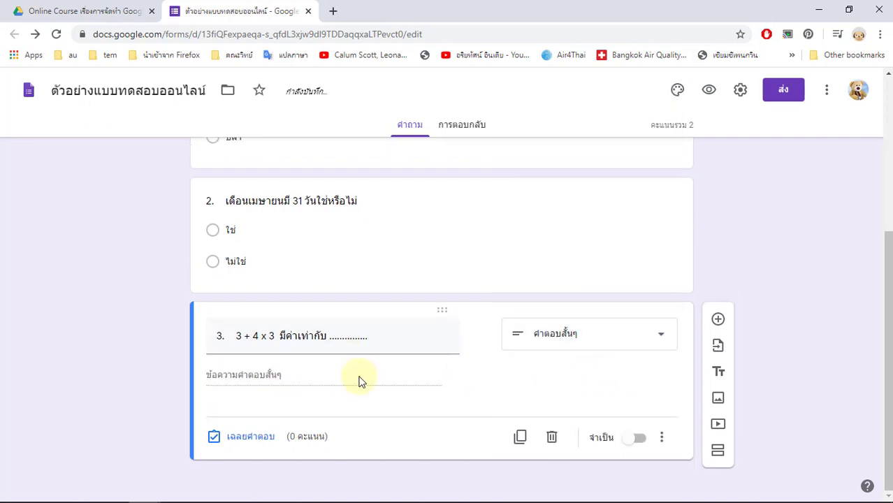
- Set question 3's answer key to 15 with a score of 1 point
click(246, 438)
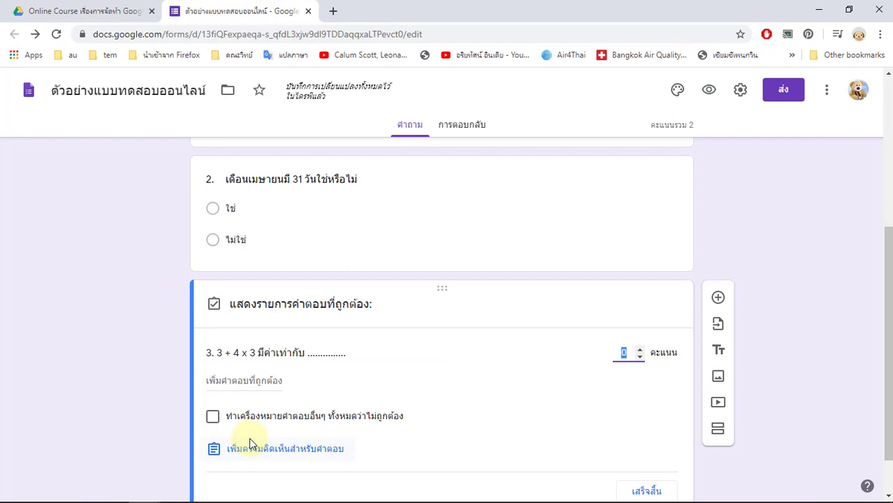
click(236, 381)
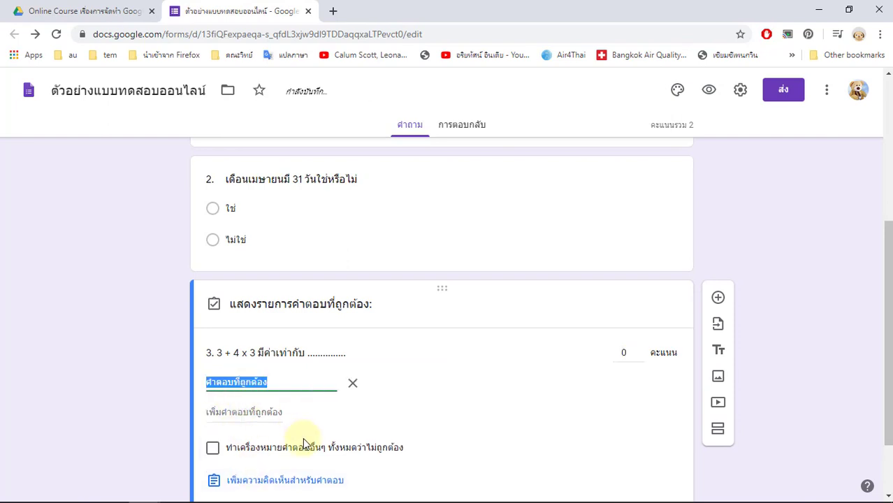
text(15)
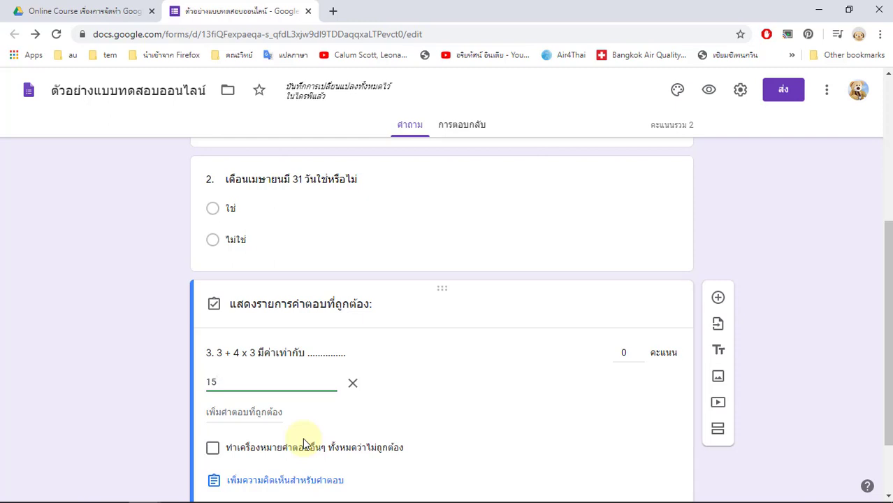
scroll(303, 440, down, 1)
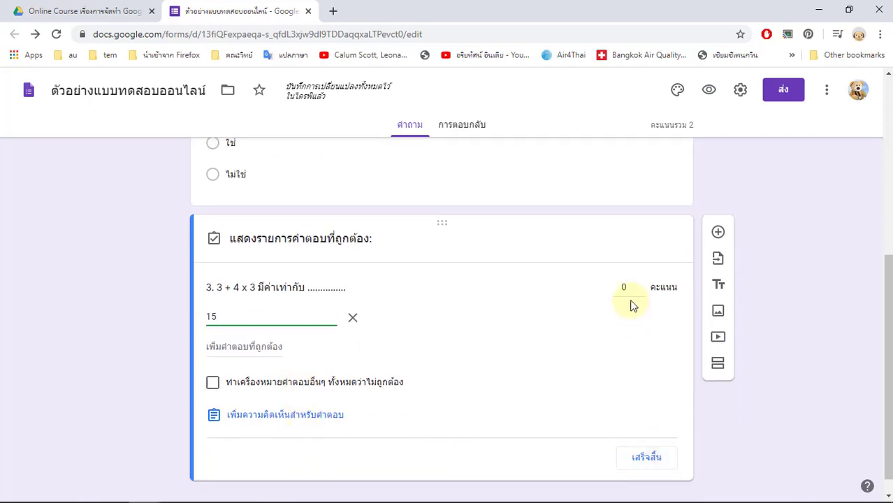
click(641, 286)
click(650, 458)
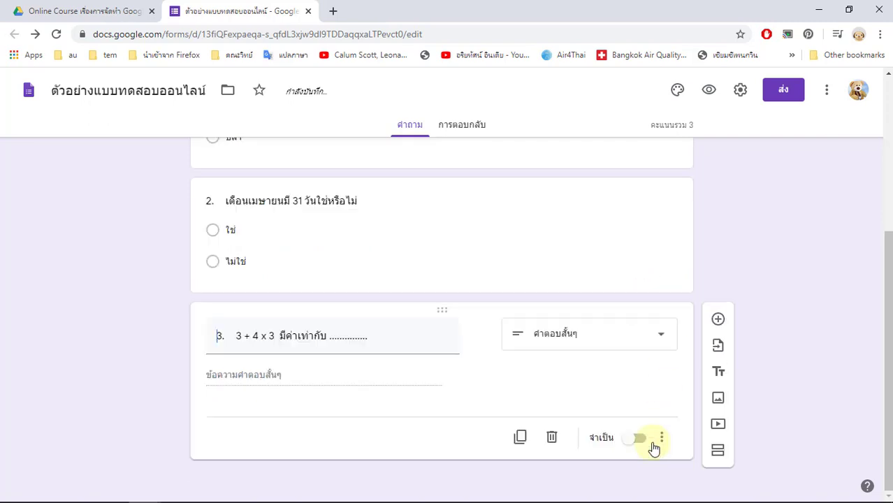
click(777, 357)
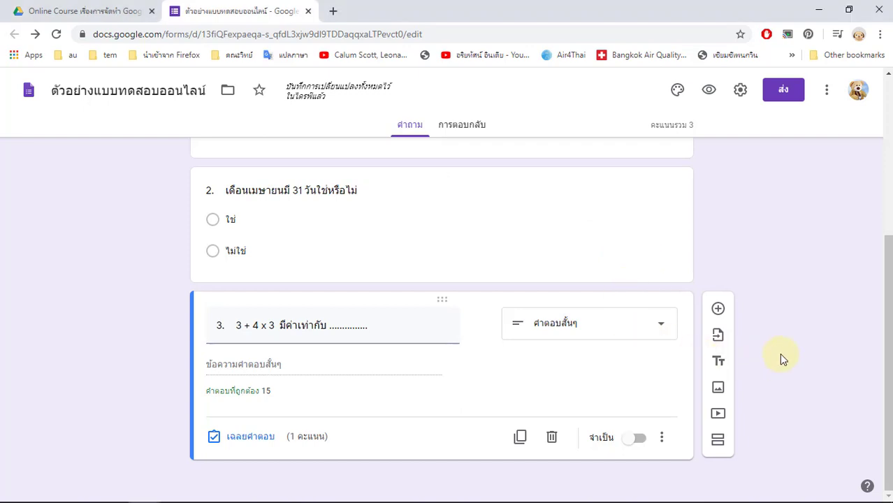
- Add a multiple-choice question with the text "4. ถ้า Z เป็นตัวแปรสุ่มที่มีการแจกแจงปกติมาตรฐาน พื้นที่ส่วนที่แรเงามีความหมายว่าอย่างไร"
click(719, 310)
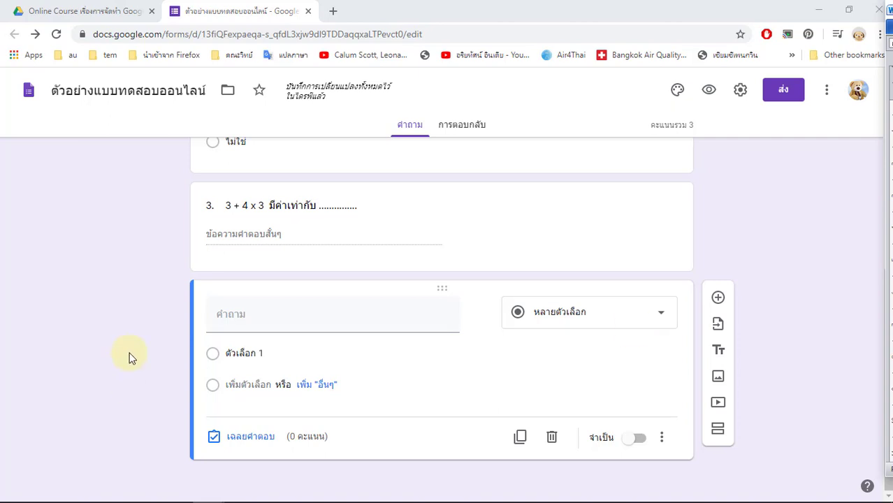
click(276, 314)
text(4. ถ้า เป็นตัวแปรสุ่มที่มีการแจกแจงปกติมาตรฐาน พื้นที่ส่วนที่แรเงามีความหมายว่าอย่างไร)
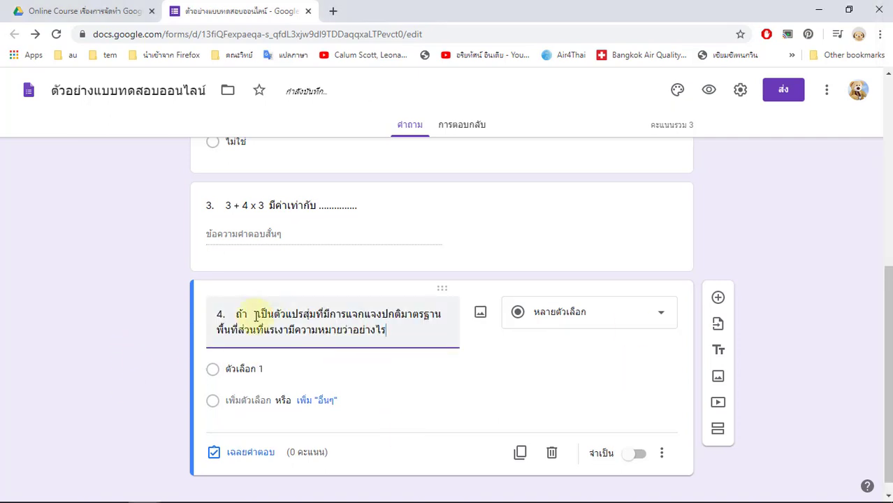
click(253, 314)
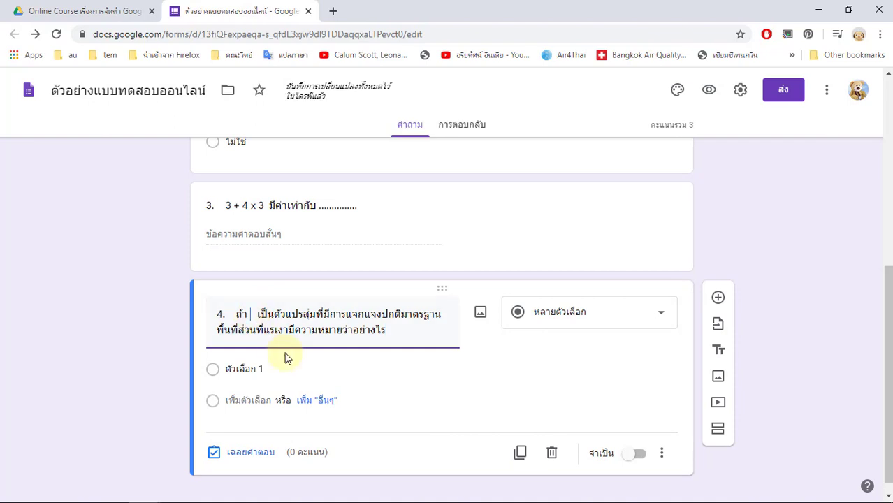
text(Z)
key(Delete)
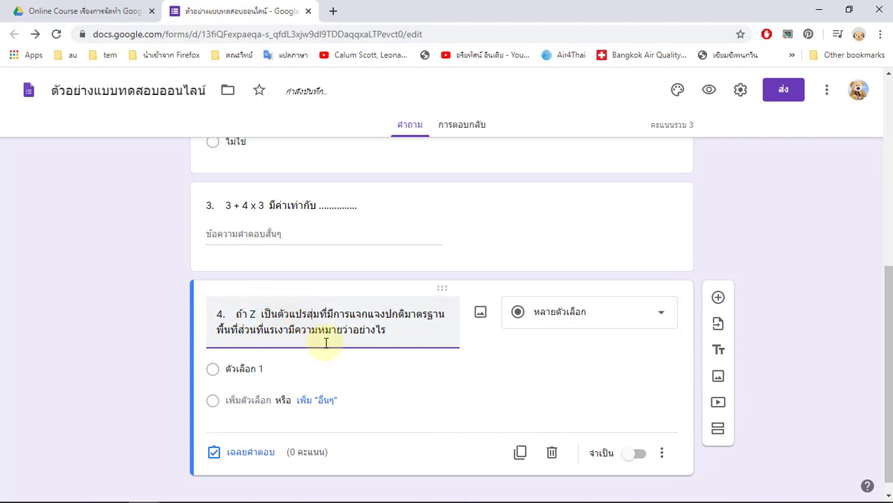
key(Delete)
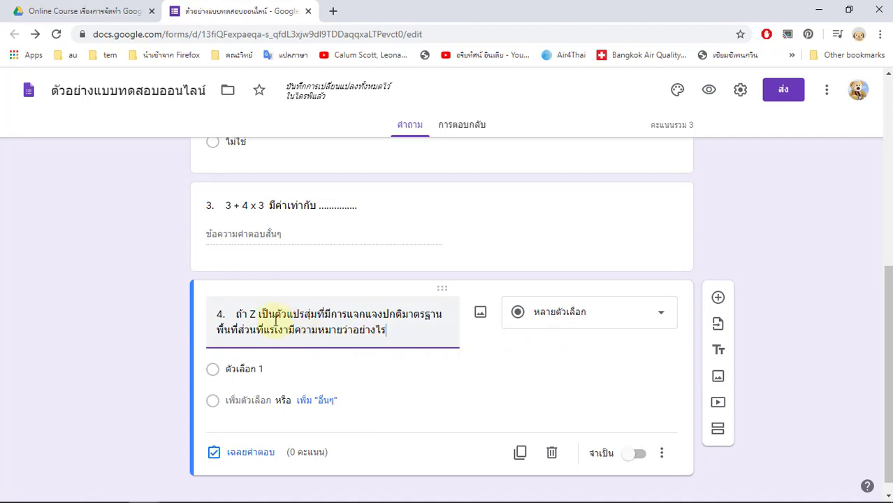
- Upload the picture normalplot1 from the image folder into question 4
click(481, 316)
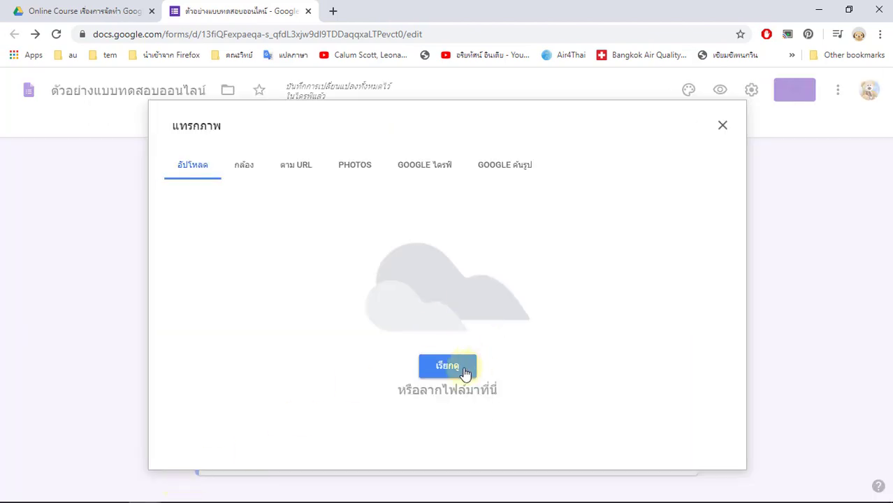
mouse_move(177, 489)
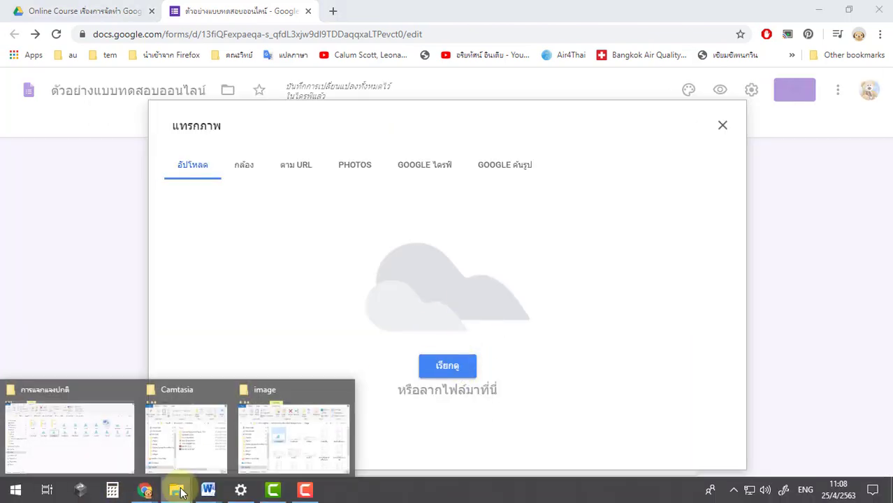
click(295, 451)
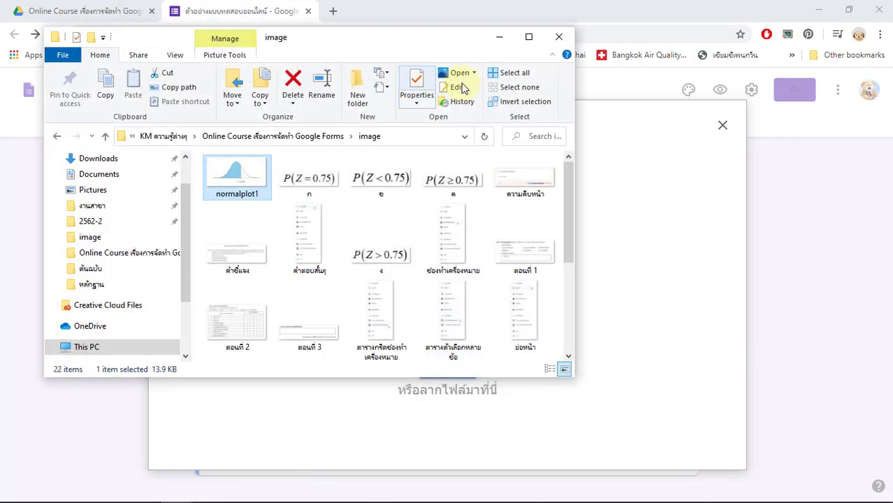
drag(390, 43, 300, 48)
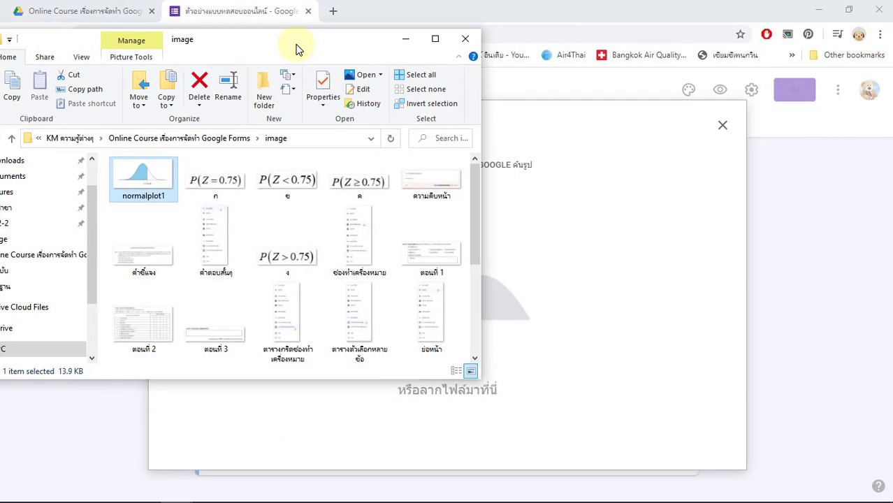
drag(148, 187, 550, 312)
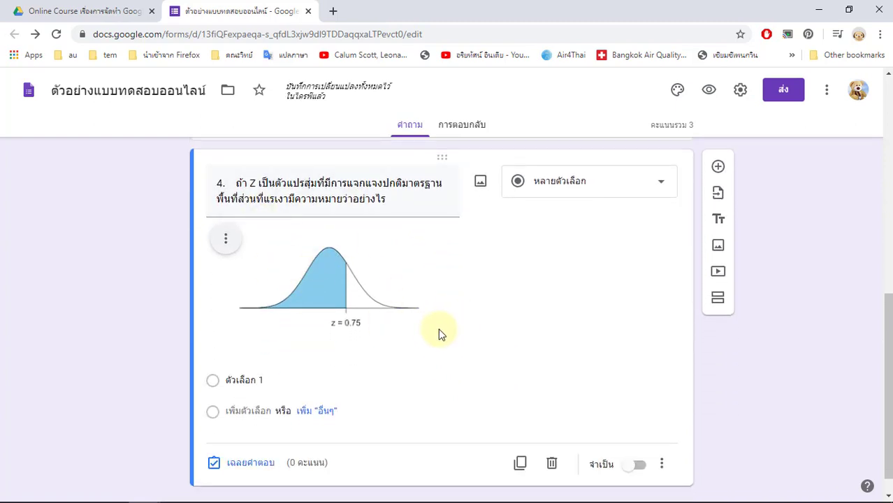
click(226, 240)
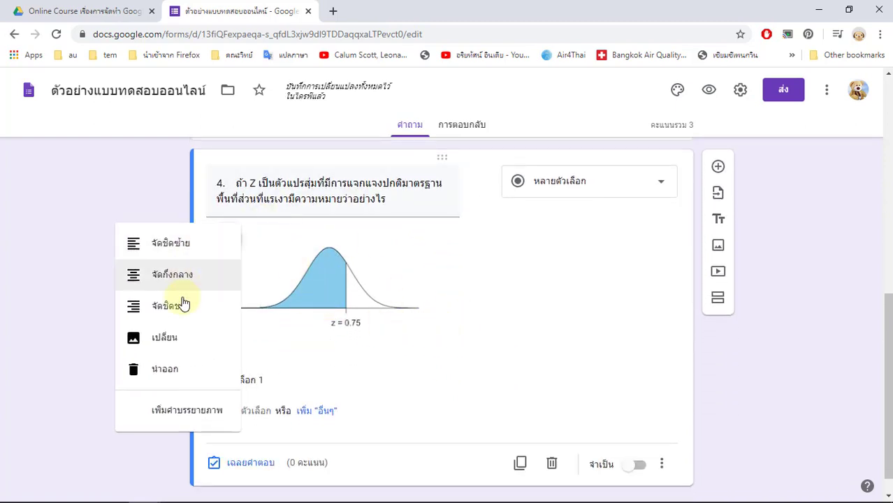
click(186, 350)
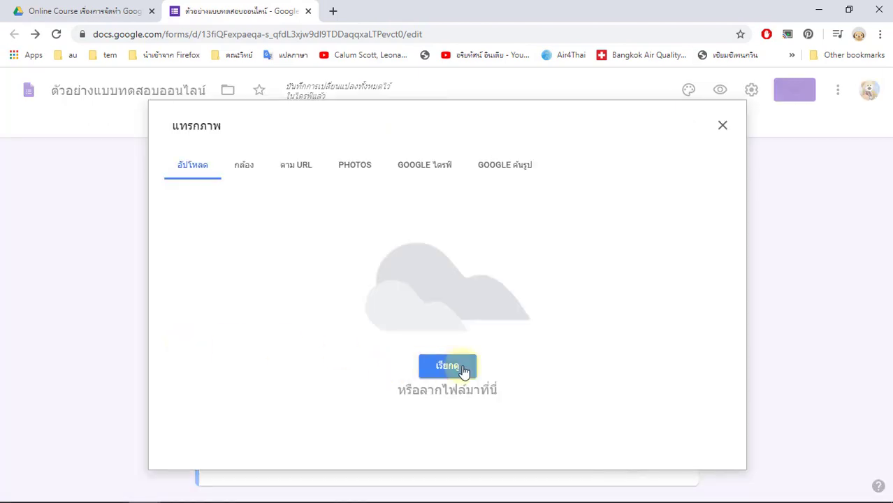
click(723, 126)
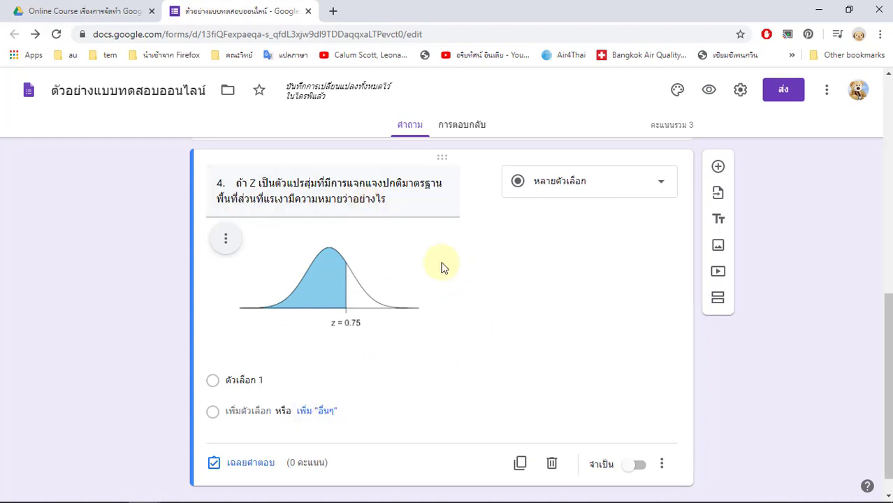
- Label question 4's first option "ก." and attach the P(Z = 0.75) picture from the image folder to it
click(255, 380)
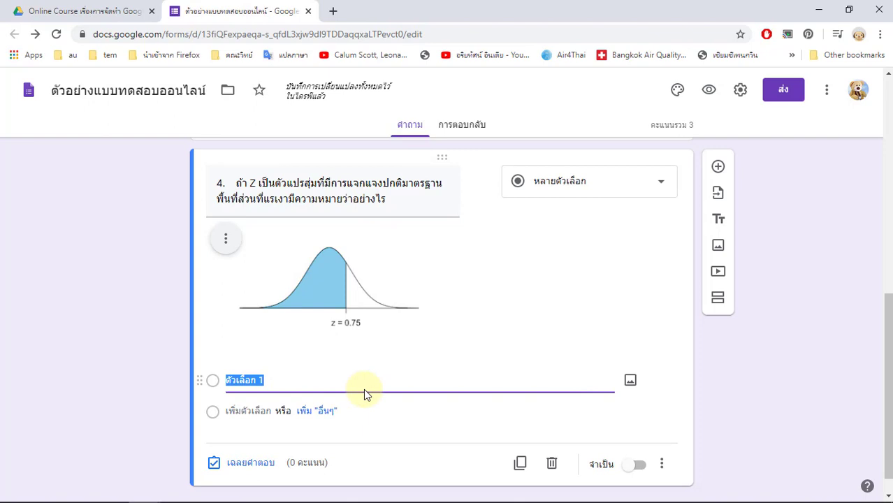
text(ถ้)
key(BackSpace)
key(BackSpace)
text(ก.)
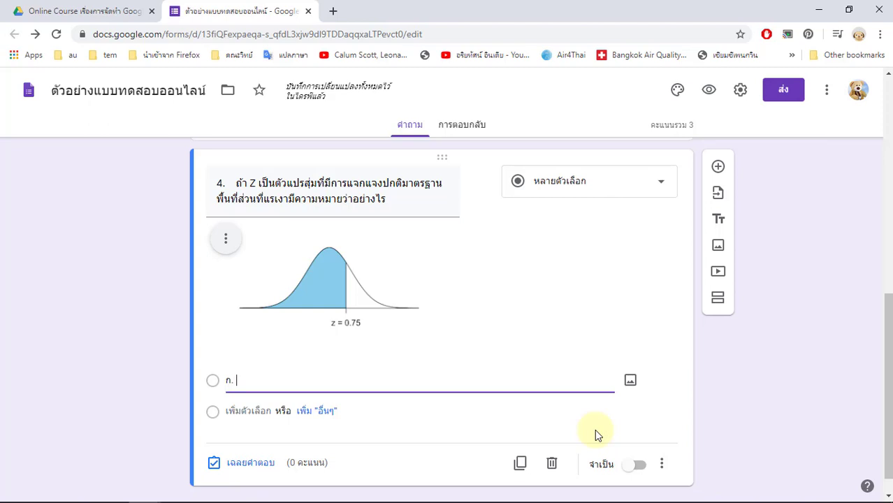
click(631, 382)
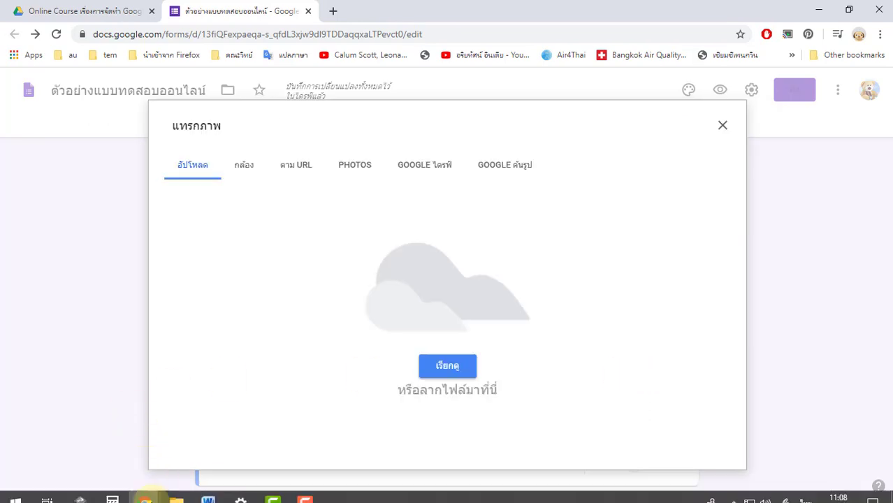
mouse_move(175, 492)
click(272, 454)
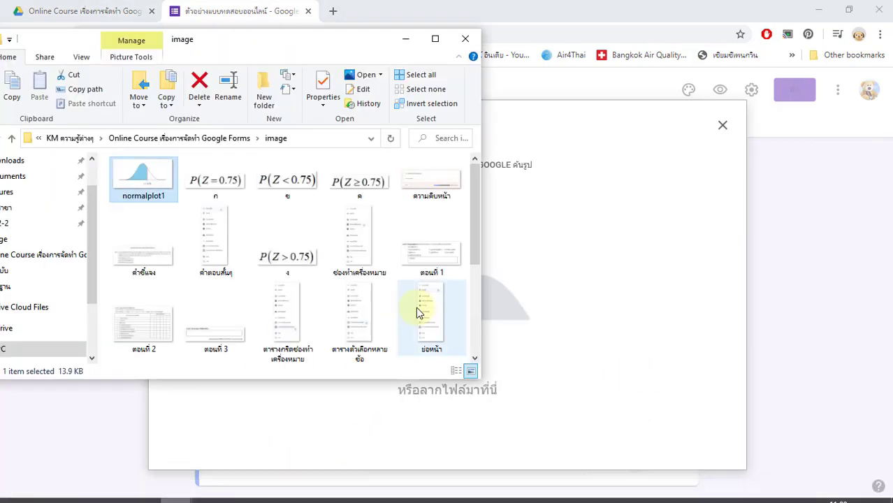
drag(216, 180, 624, 336)
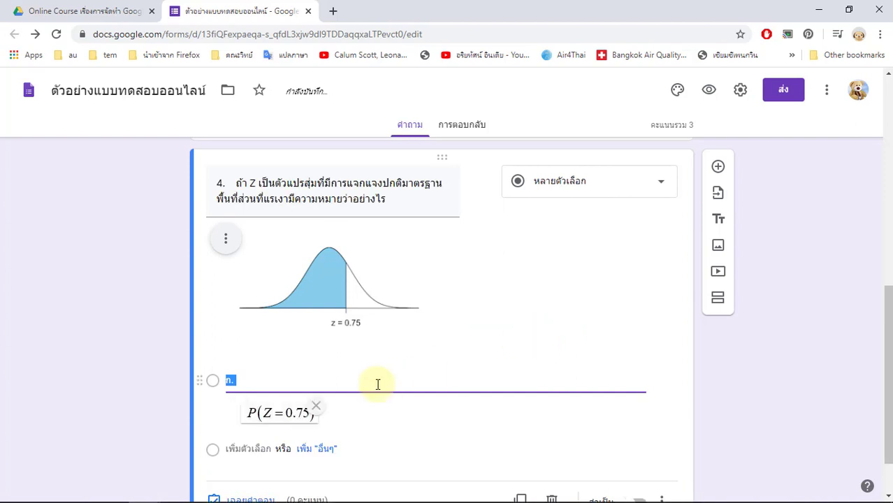
scroll(441, 396, down, 1)
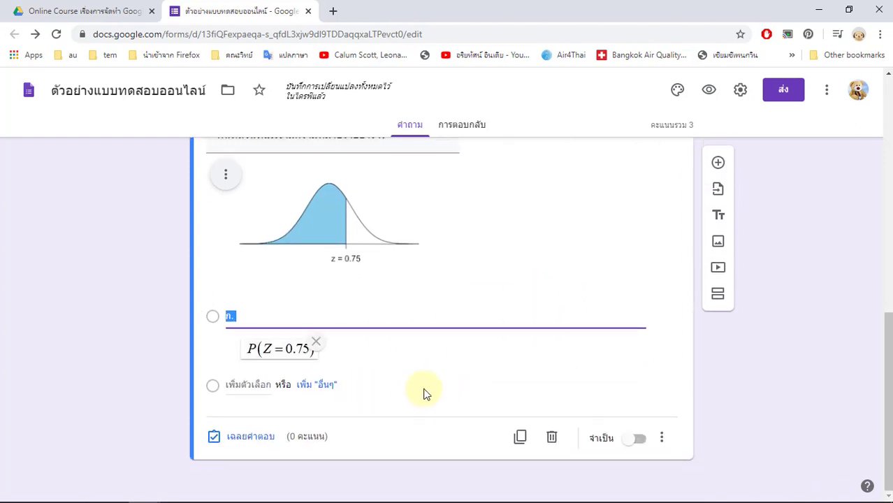
- Add a second option "ข." to question 4 and attach the P(Z < 0.75) picture to it
click(249, 385)
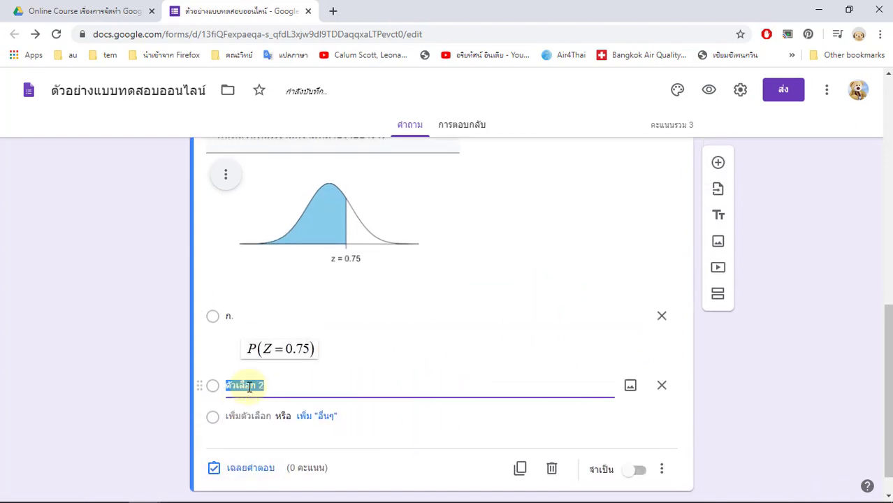
text(ข.)
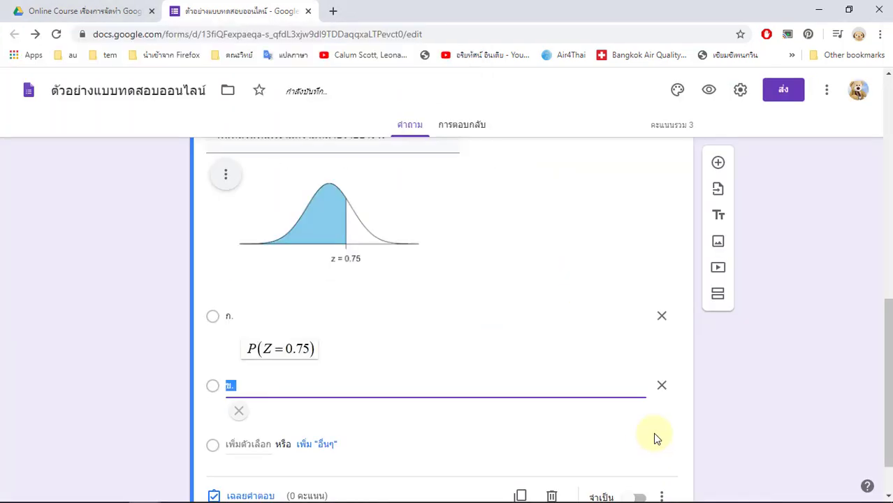
click(632, 385)
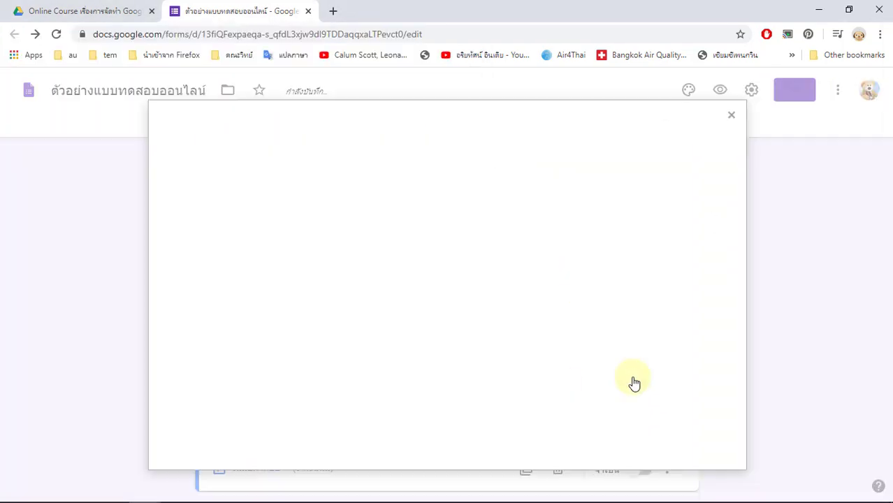
drag(287, 241, 627, 266)
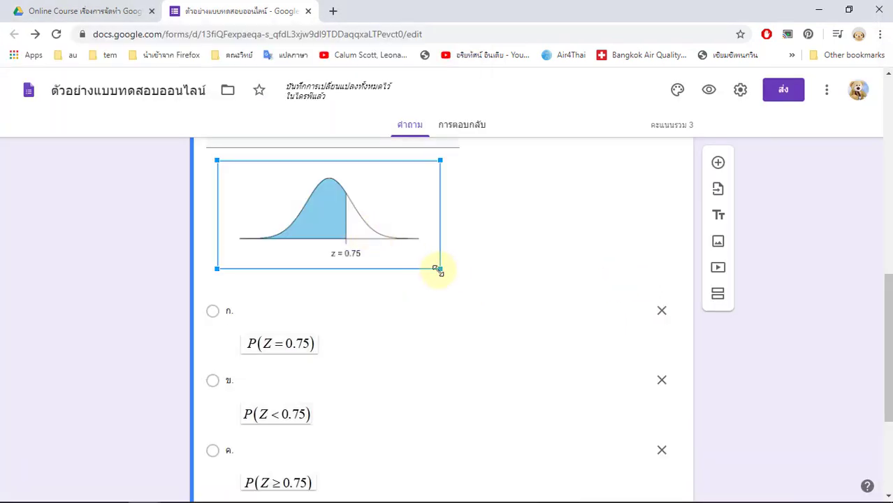
- Shrink the normal curve picture in question 4 slightly
drag(440, 273, 409, 256)
click(454, 297)
scroll(412, 237, down, 3)
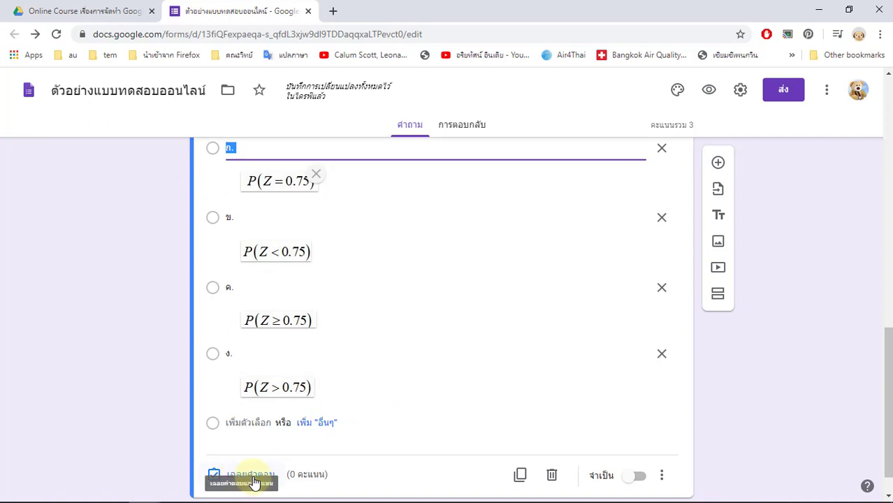
scroll(446, 415, up, 4)
- Set question 4's answer key to option ข., P(Z < 0.75), with a score of 1 point
scroll(447, 412, down, 5)
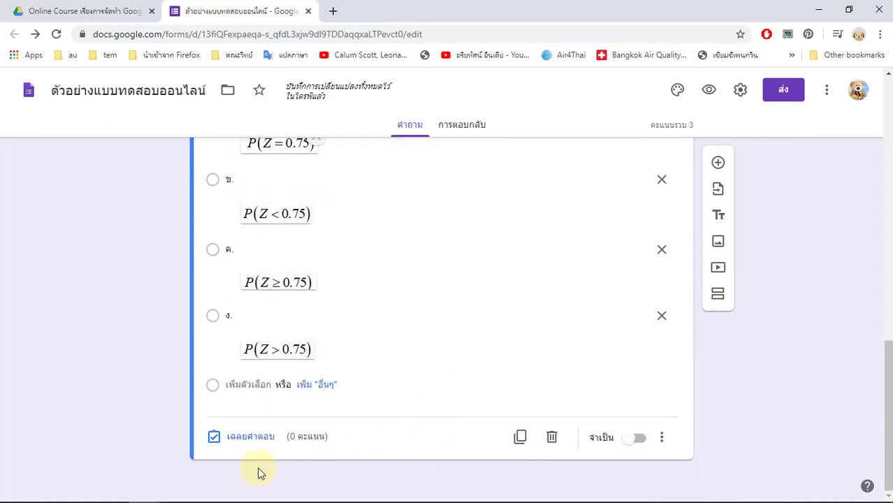
click(250, 437)
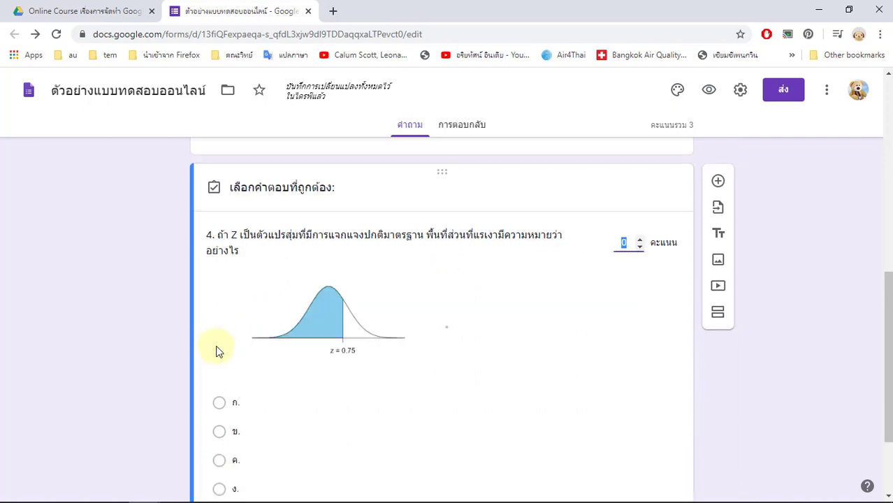
click(219, 480)
scroll(480, 406, down, 1)
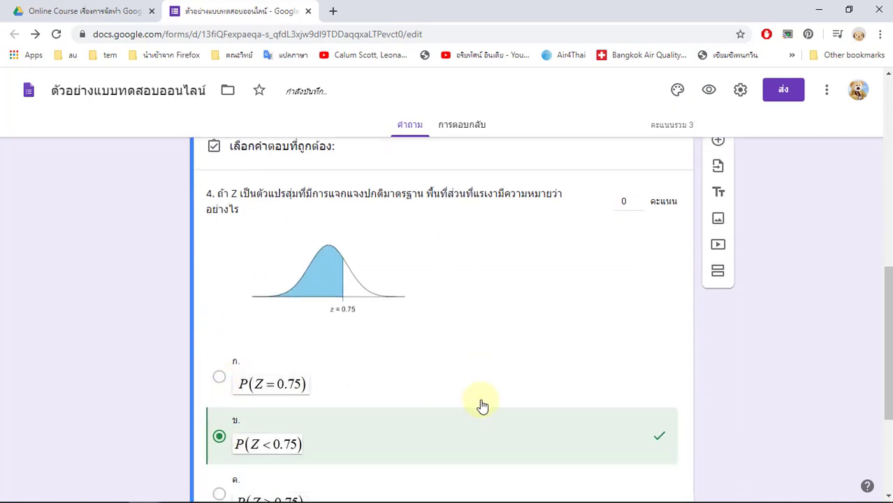
scroll(658, 439, down, 4)
scroll(664, 363, up, 3)
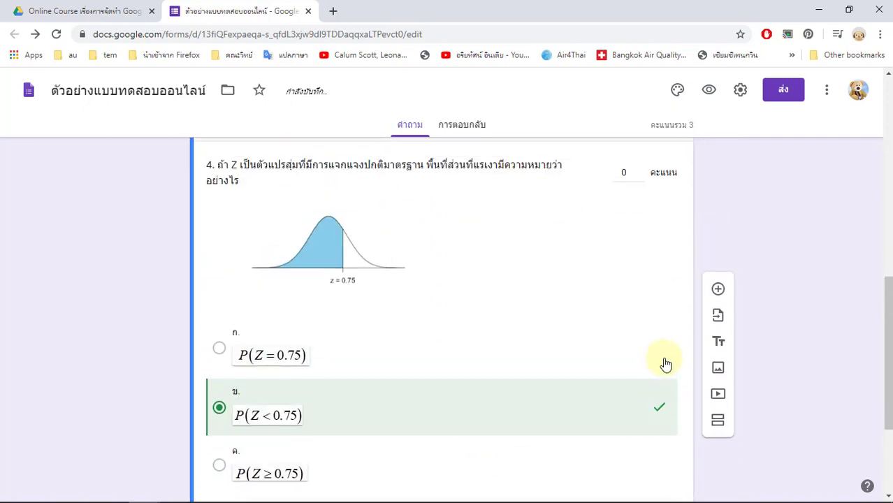
click(638, 170)
scroll(573, 332, down, 3)
click(646, 436)
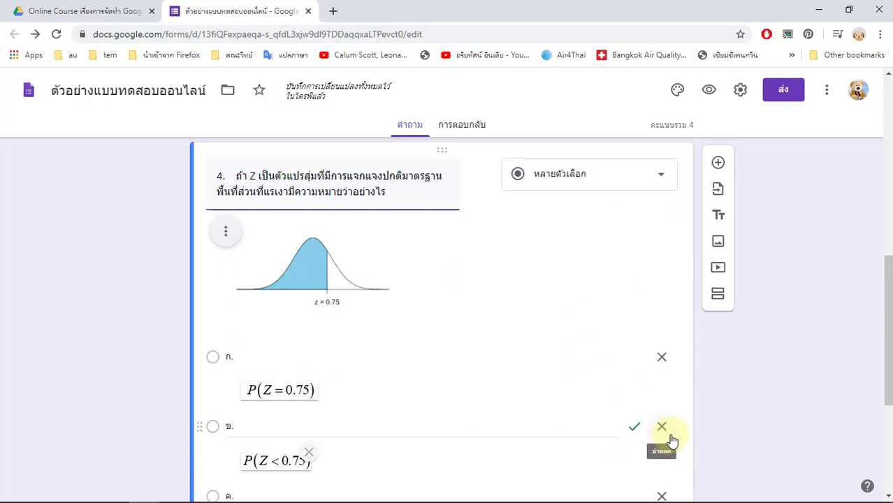
scroll(747, 428, down, 4)
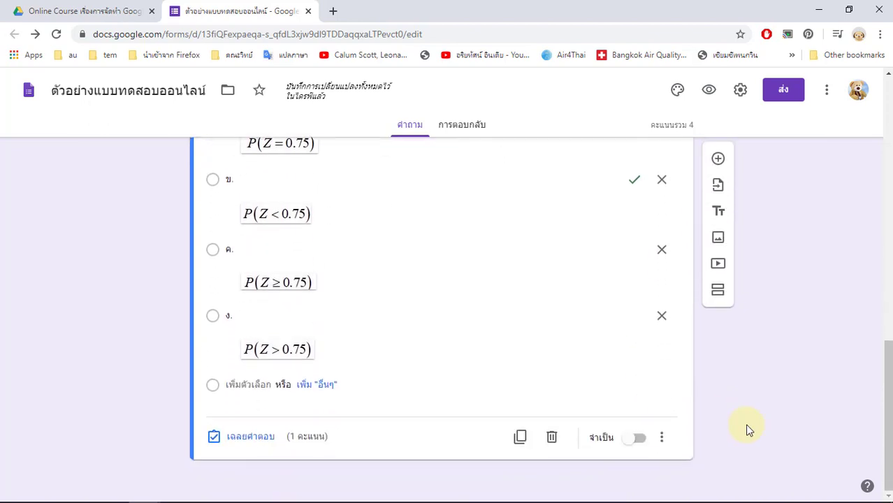
click(720, 162)
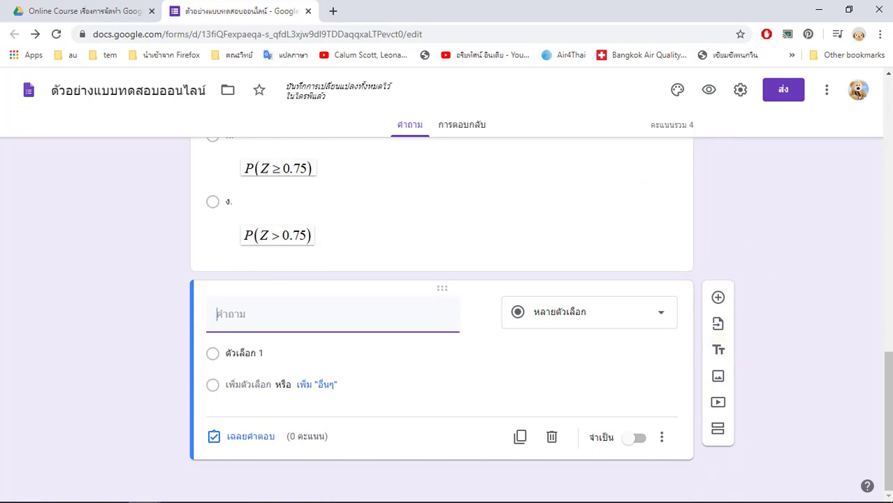
key(alt+Tab)
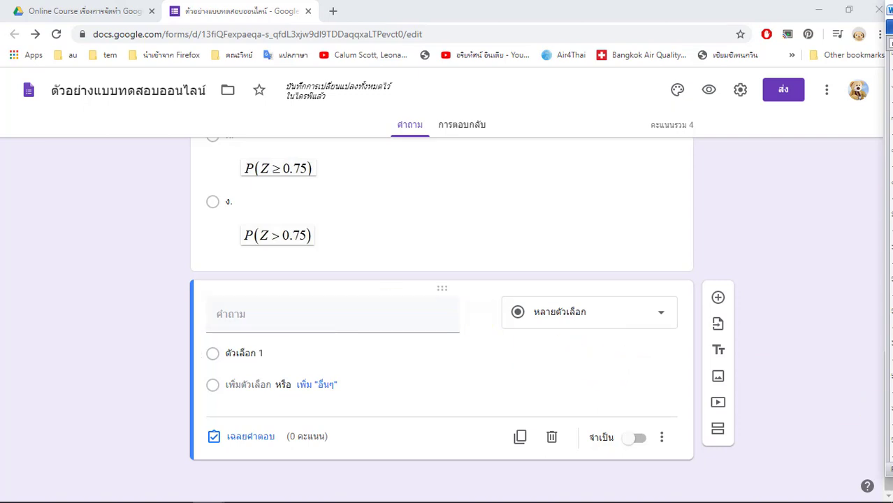
click(259, 323)
text(5. จากคลิป https://youtu.be/dhFt7eURm78 มีเด็กทั้งหมด ................. คน)
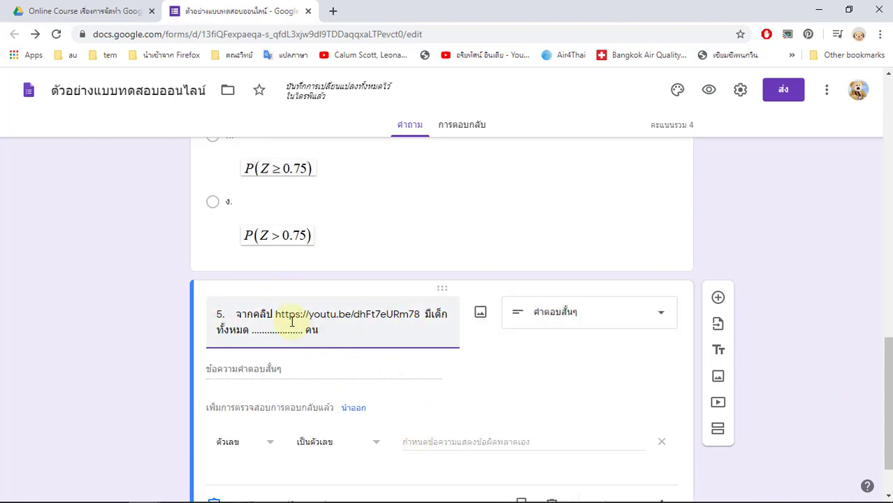
- Copy the YouTube link from question 5's text and insert that video by its URL below the question, after briefly playing its preview
drag(277, 316, 420, 315)
key(ctrl+c)
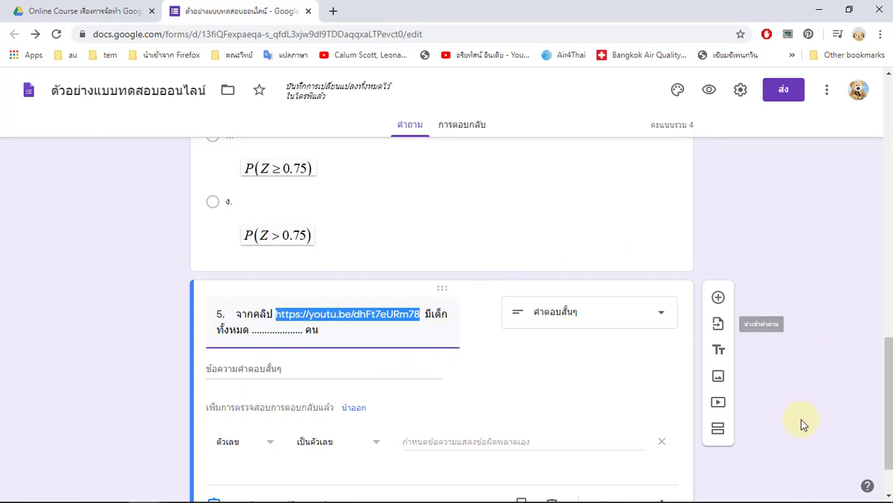
click(724, 408)
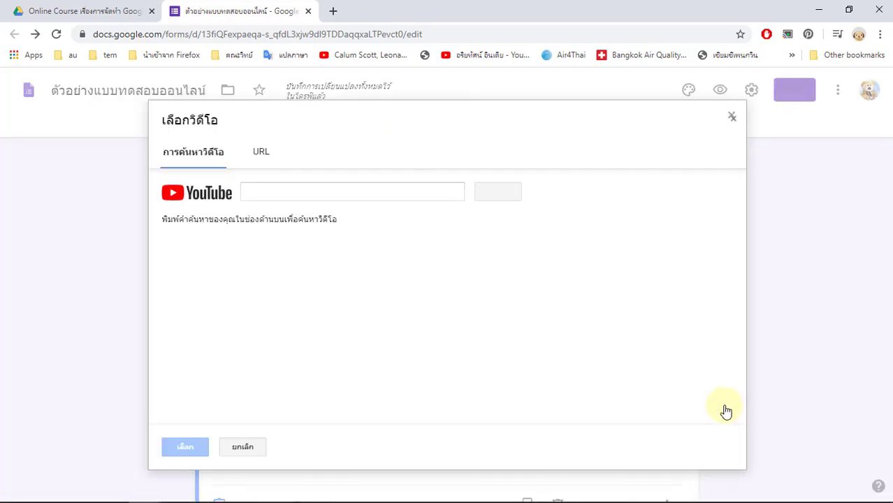
click(261, 151)
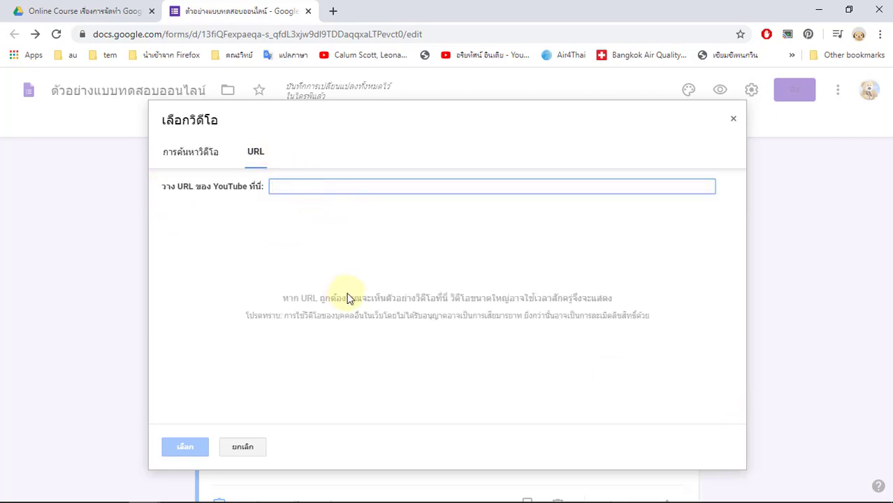
key(ctrl+v)
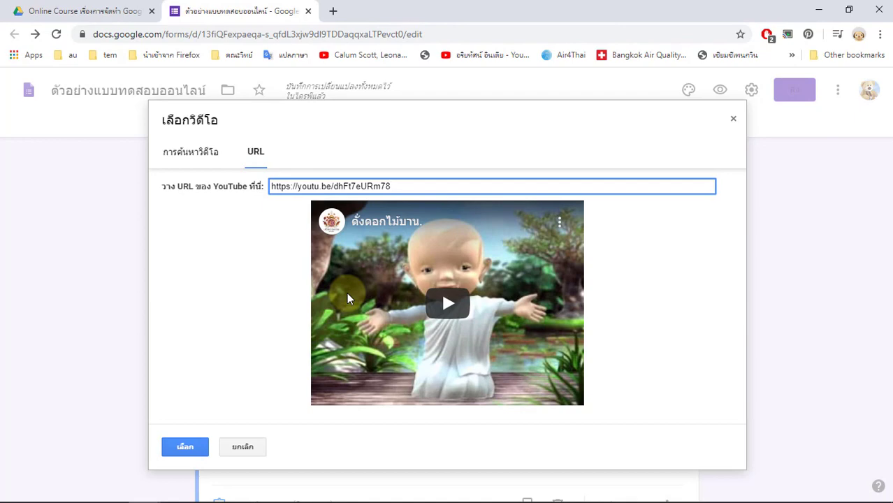
click(509, 279)
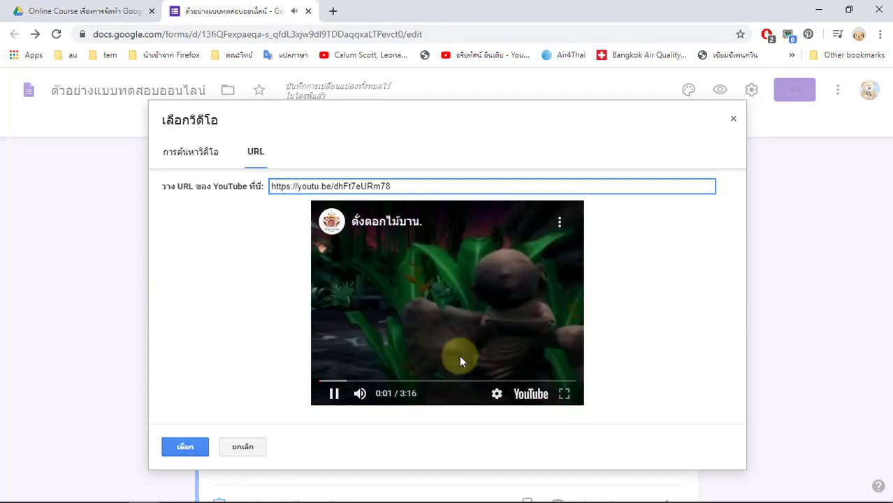
click(343, 396)
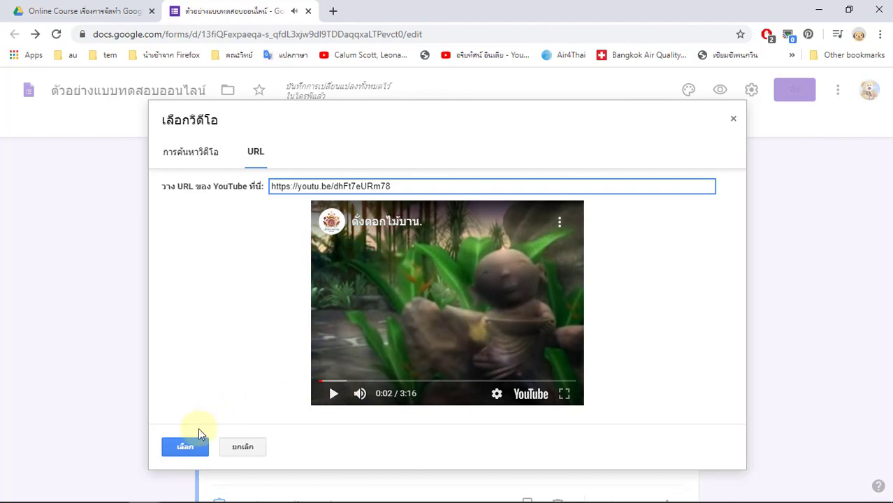
click(187, 449)
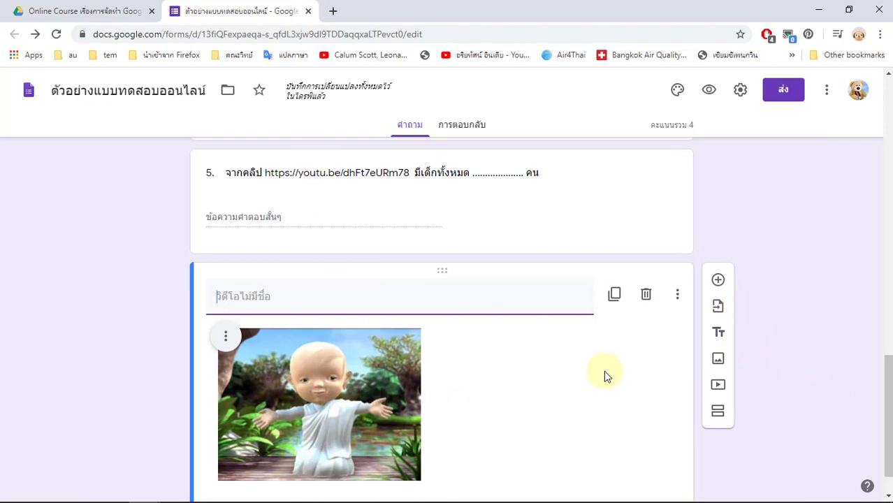
- Move the inserted video block above the question 5 block
scroll(665, 409, down, 1)
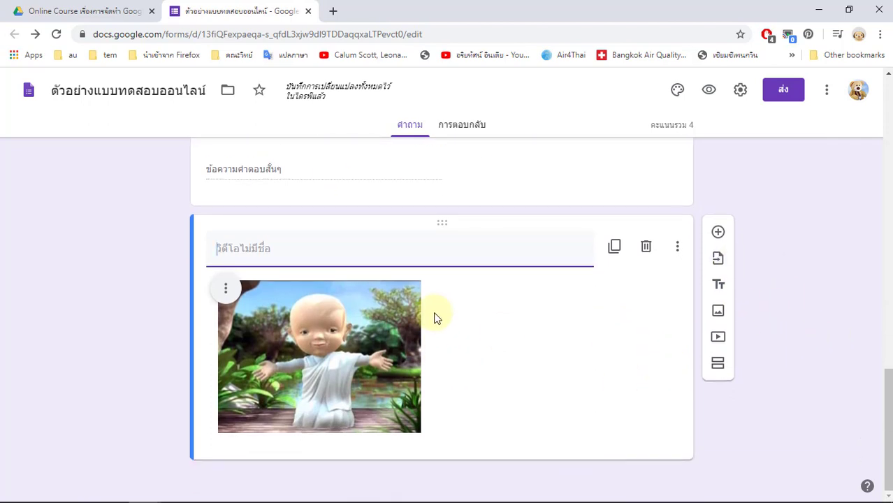
scroll(436, 321, up, 2)
drag(443, 245, 446, 453)
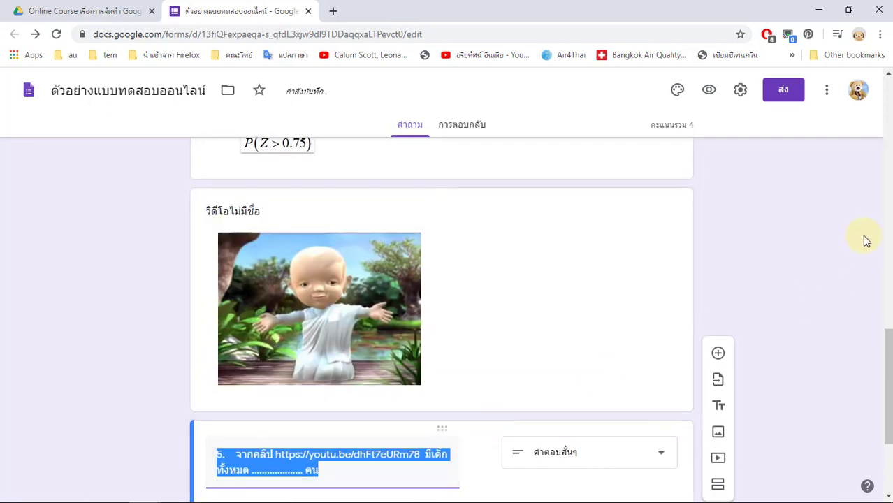
- Copy question 5's full text from the short-answer block into the video's title
click(229, 218)
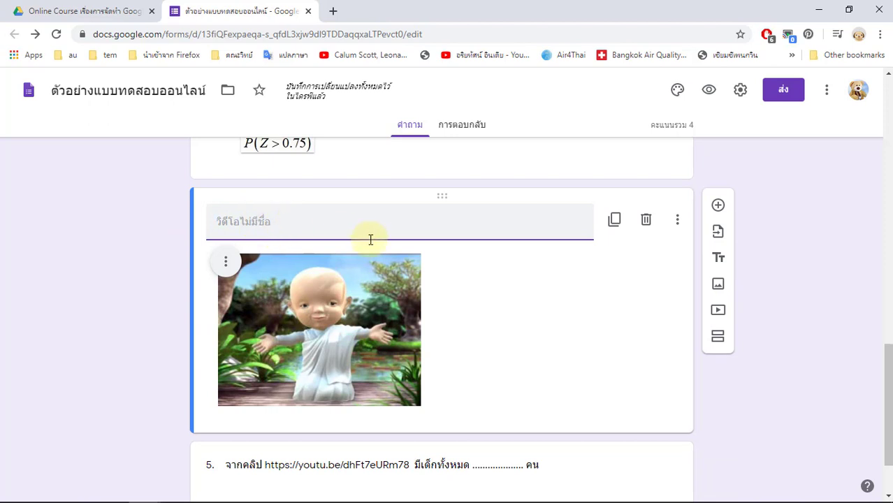
triple_click(208, 464)
key(ctrl+c)
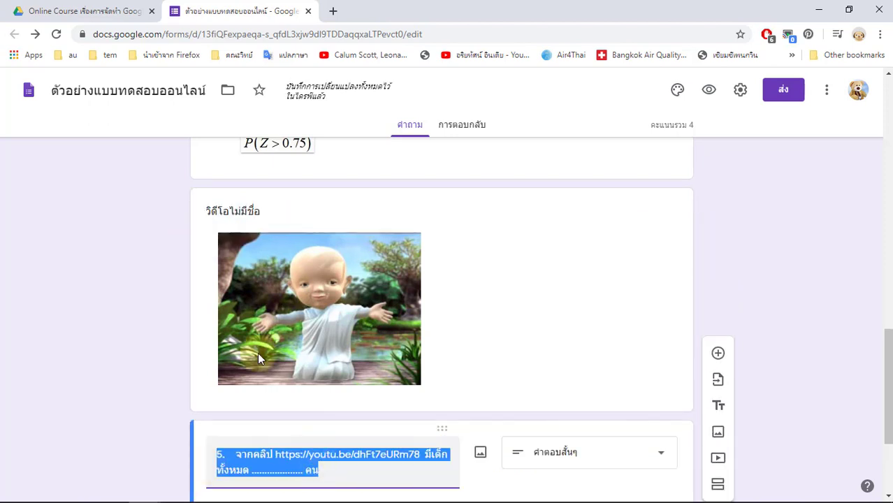
click(235, 210)
key(ctrl+v)
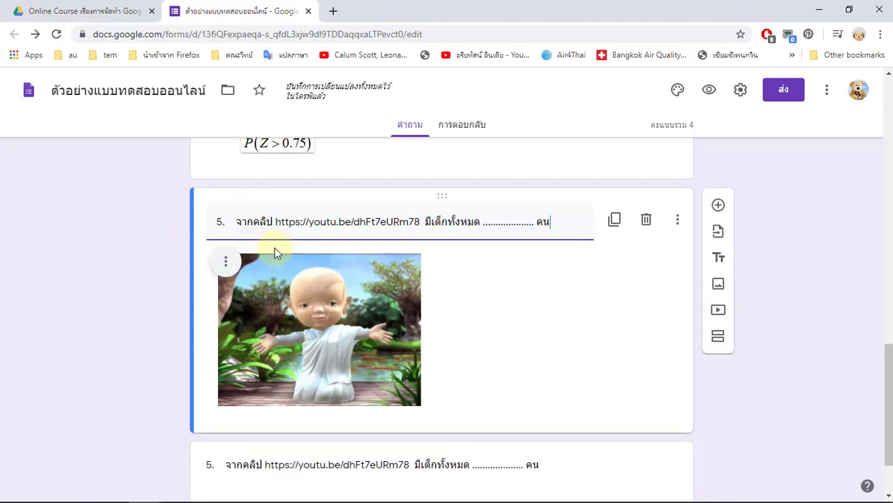
- Remove the YouTube link from the video's title so it reads "5. จากคลิป มีเด็กทั้งหมด ................... คน"
drag(275, 222, 419, 221)
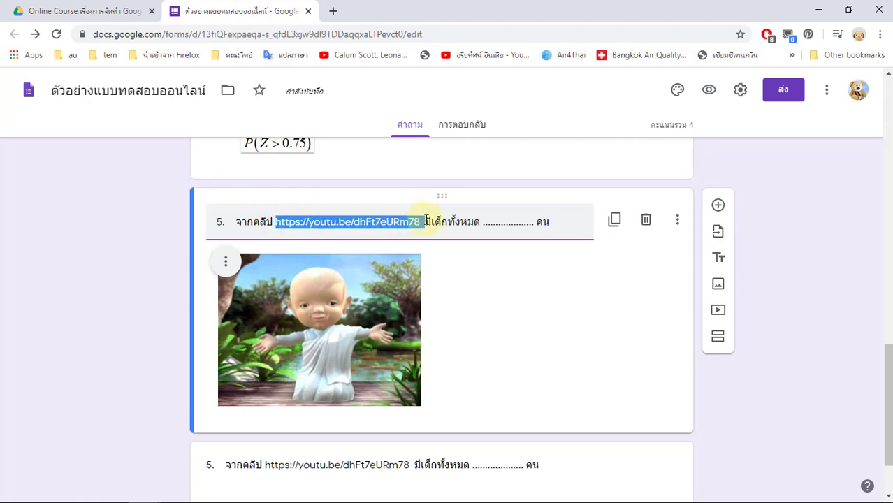
key(BackSpace)
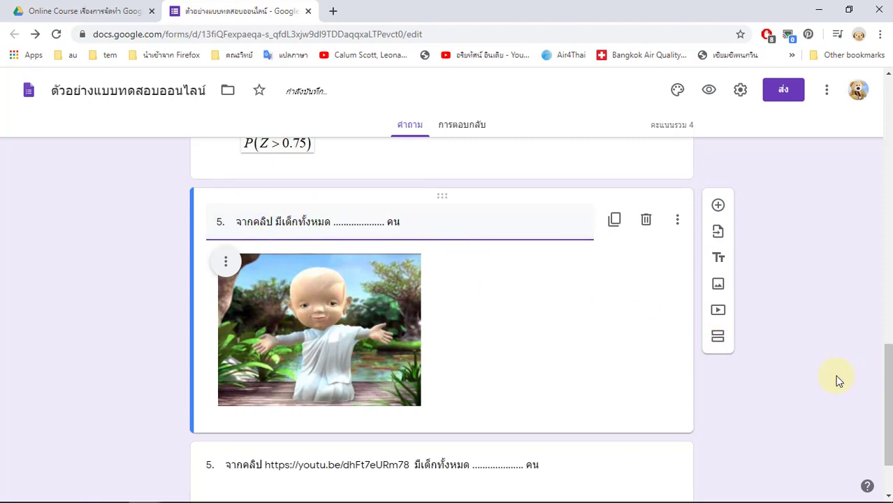
click(830, 373)
- Clear the duplicated question text from the short-answer block under the video
scroll(830, 373, down, 1)
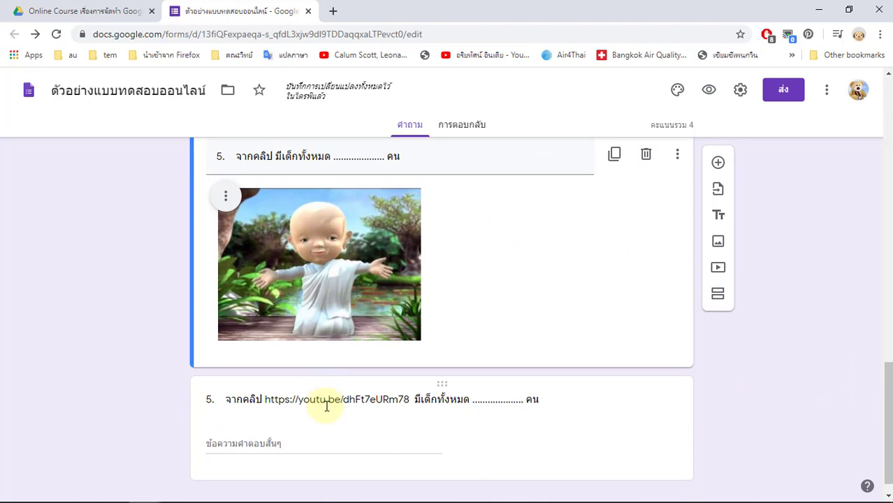
click(326, 406)
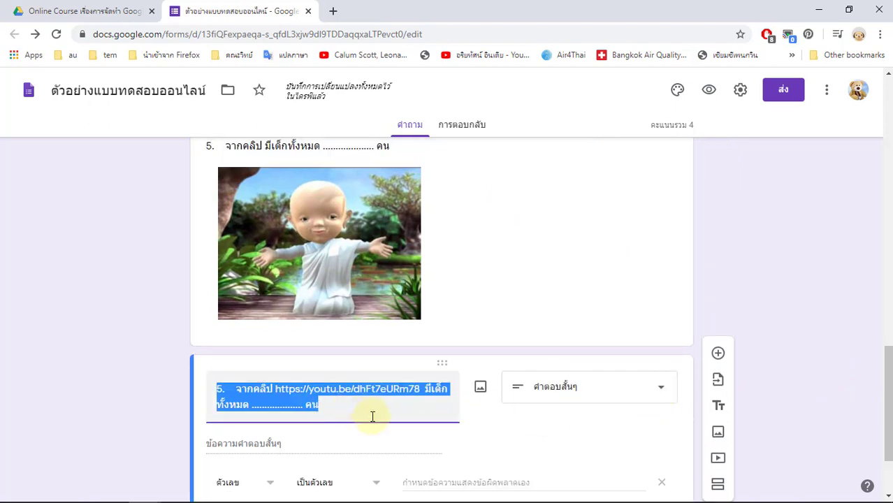
key(BackSpace)
- Set the short-answer block's answer key to 4 with a score of 1 point
scroll(373, 416, down, 1)
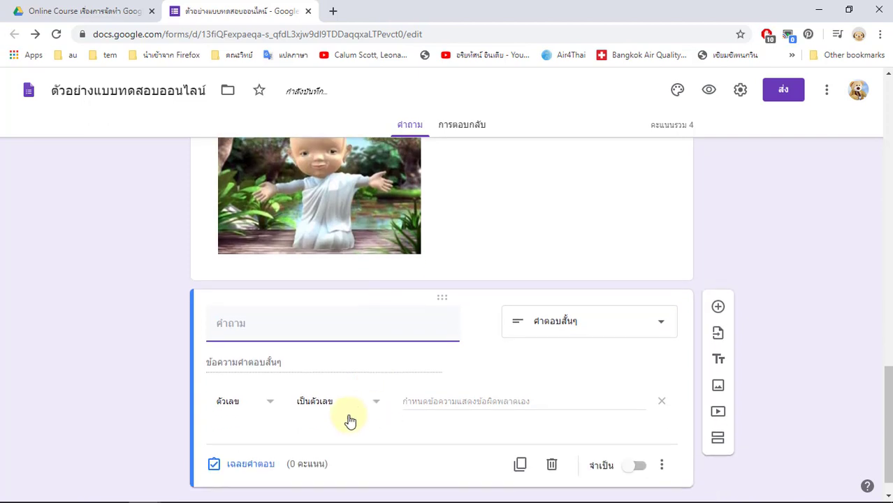
click(252, 465)
click(238, 388)
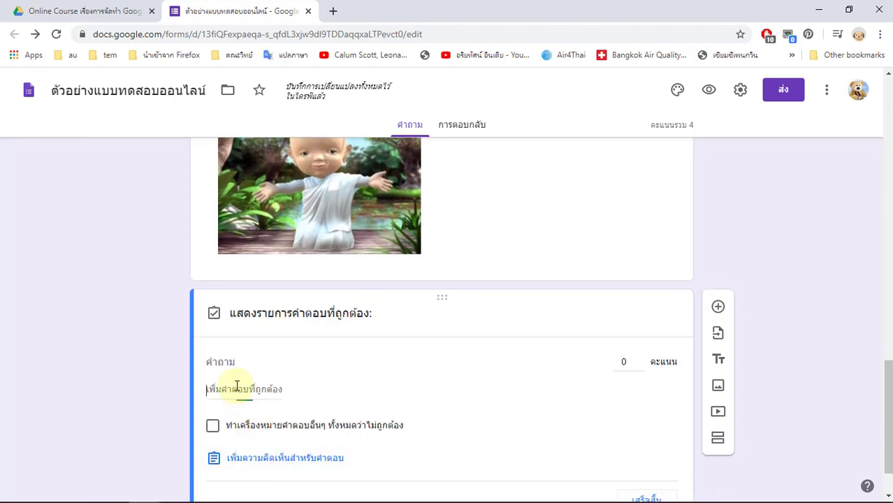
click(239, 388)
text(4)
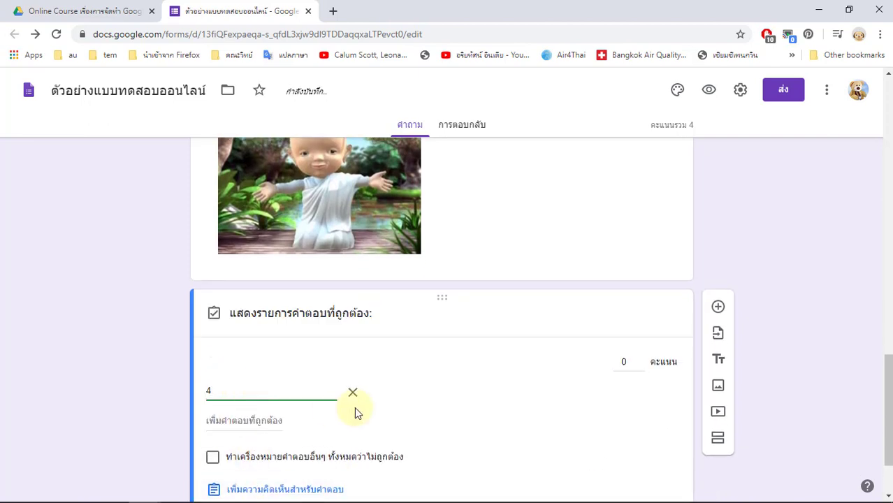
scroll(398, 405, down, 1)
click(640, 293)
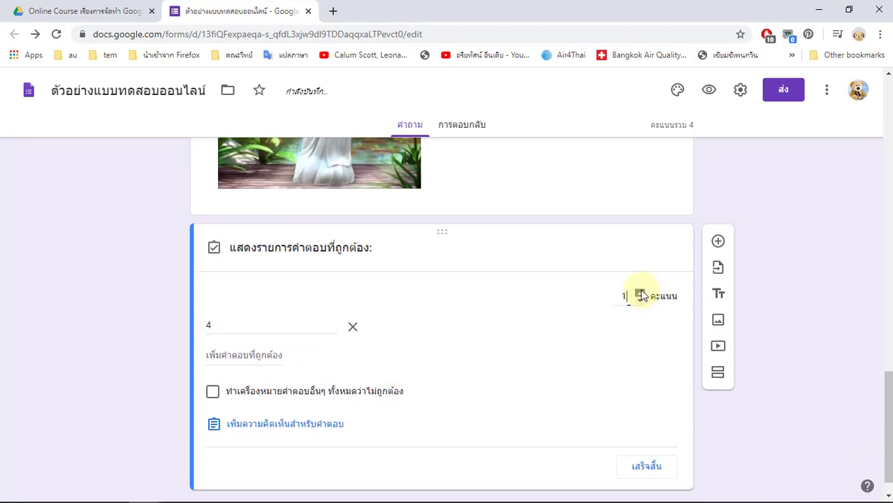
click(646, 468)
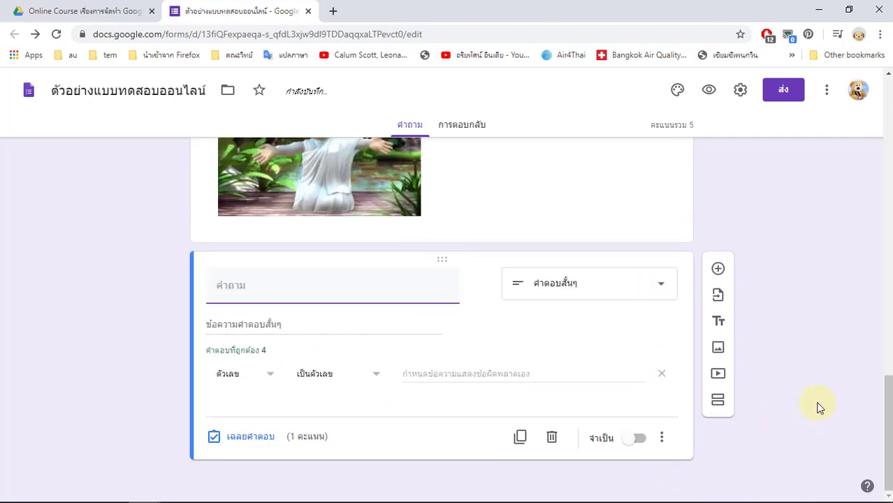
- Preview the quiz as a respondent and examine all five questions, including the picture options and video, down to the end of the form
scroll(764, 355, up, 2)
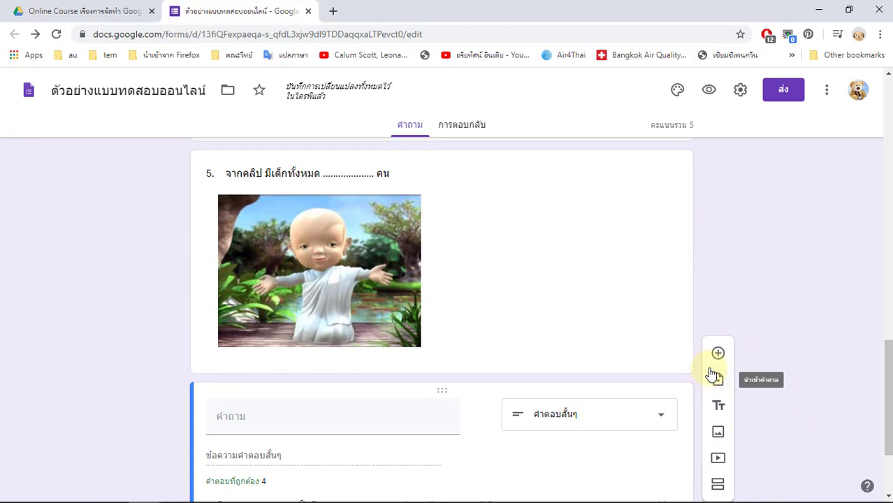
scroll(782, 293, up, 4)
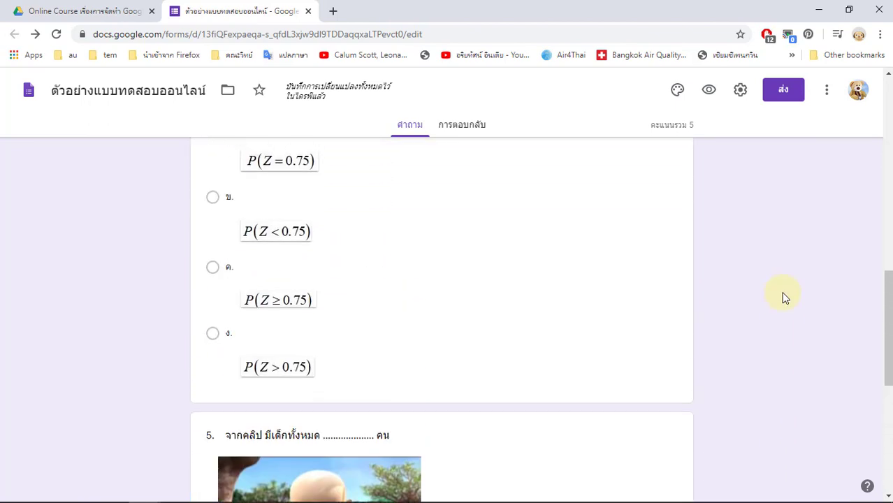
scroll(783, 295, up, 15)
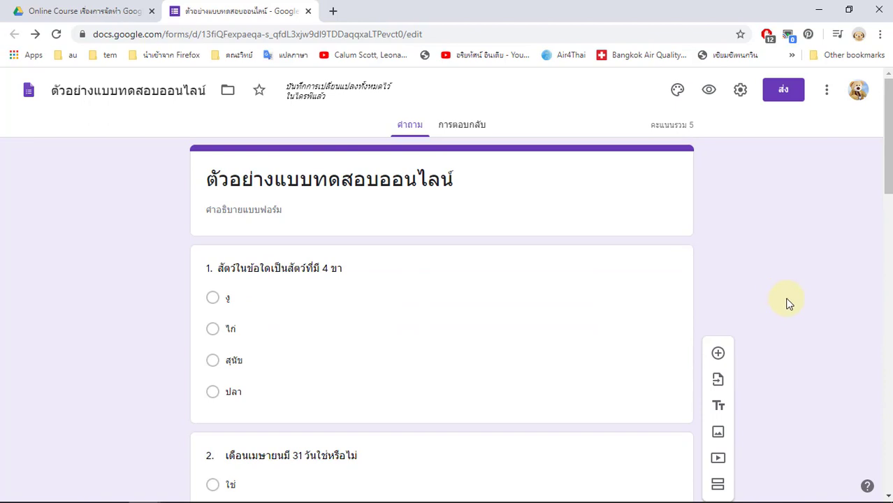
click(710, 91)
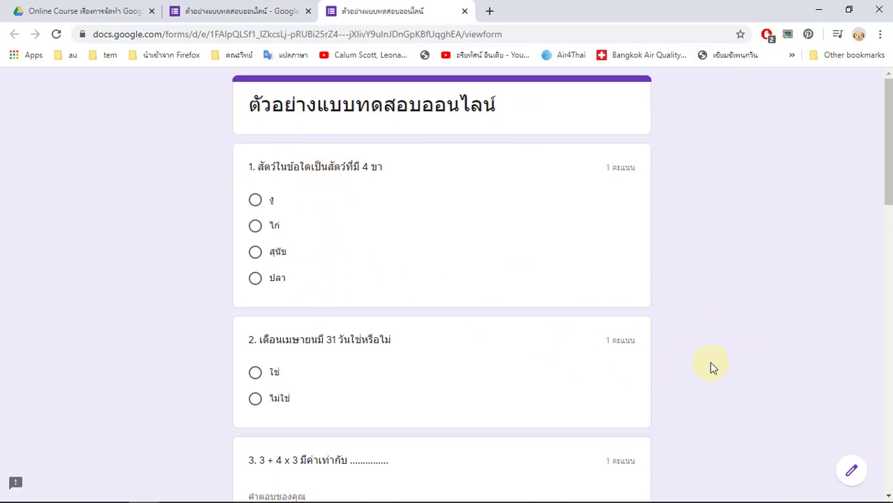
scroll(712, 368, down, 3)
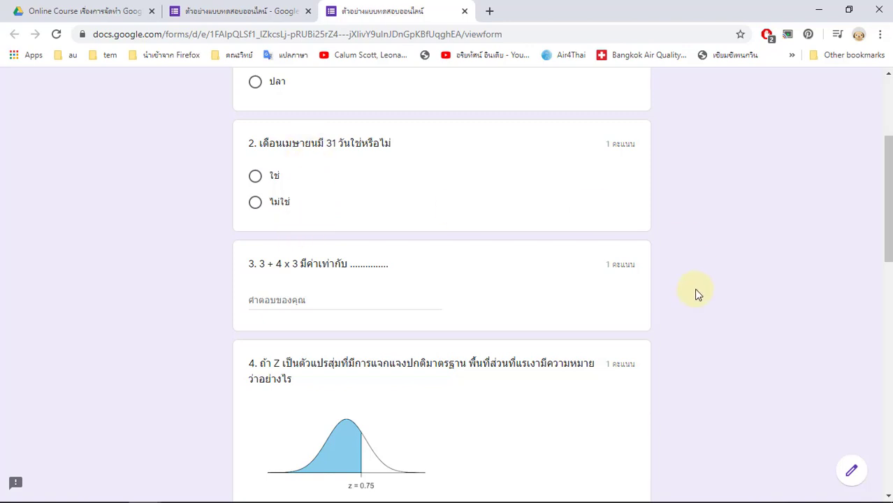
scroll(696, 293, down, 1)
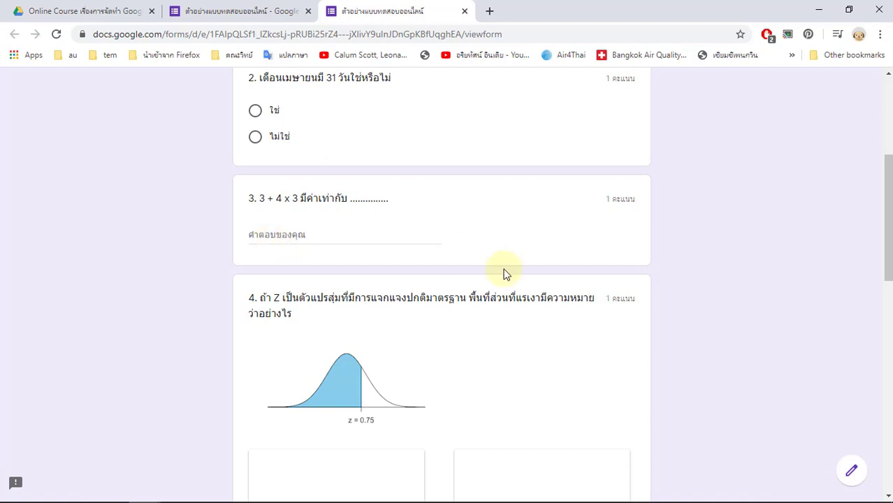
scroll(682, 325, down, 2)
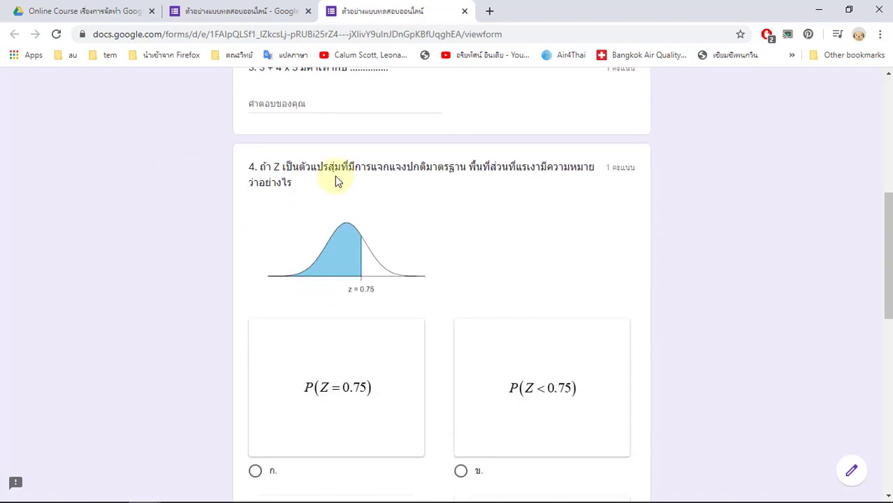
scroll(683, 314, down, 2)
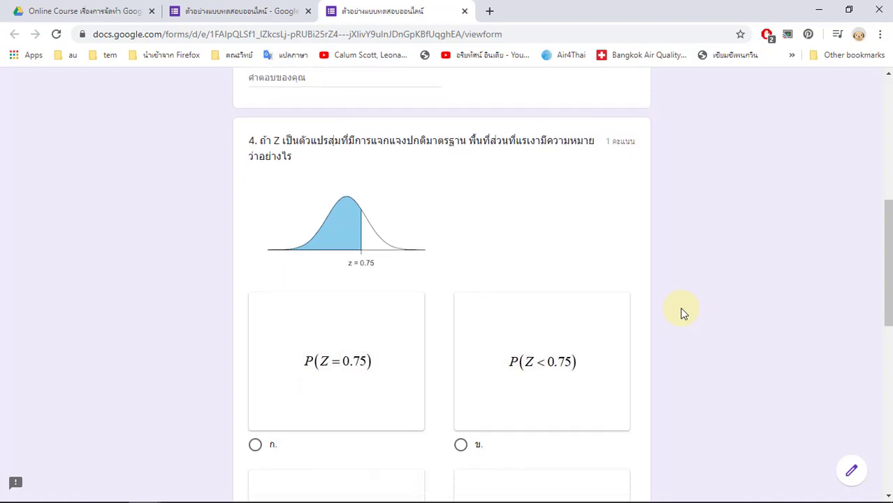
scroll(507, 433, down, 2)
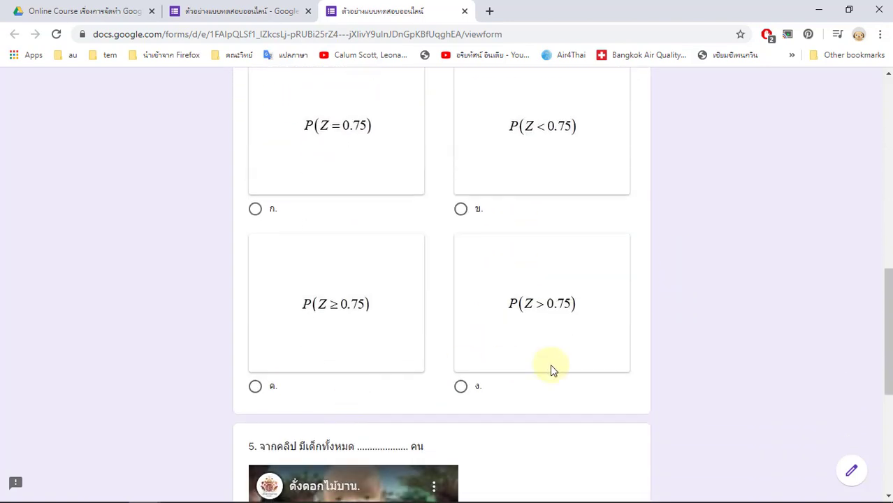
scroll(550, 371, up, 1)
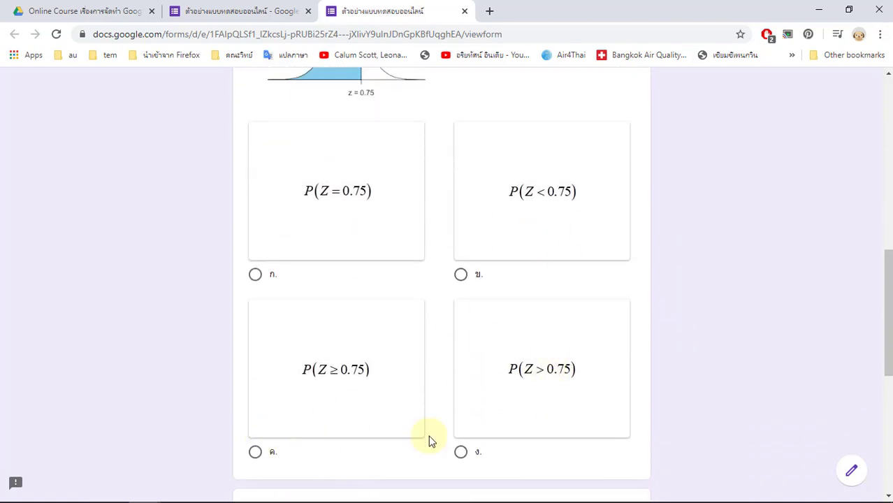
scroll(595, 420, down, 6)
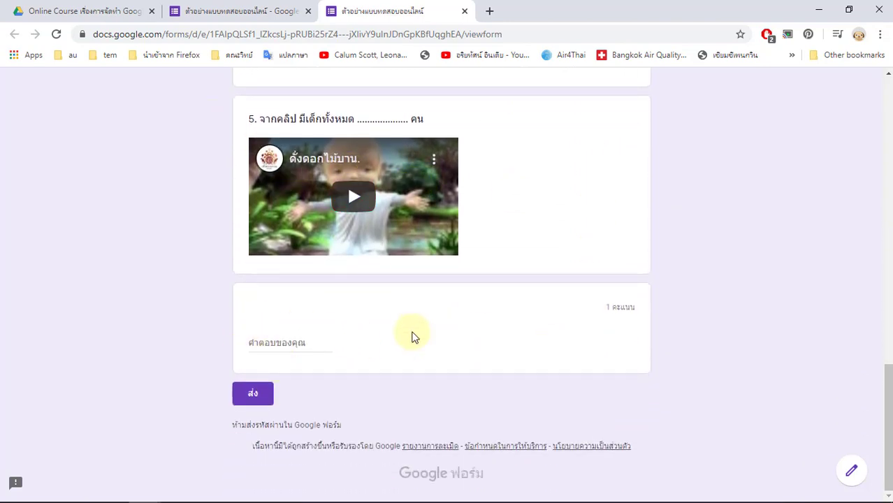
click(253, 406)
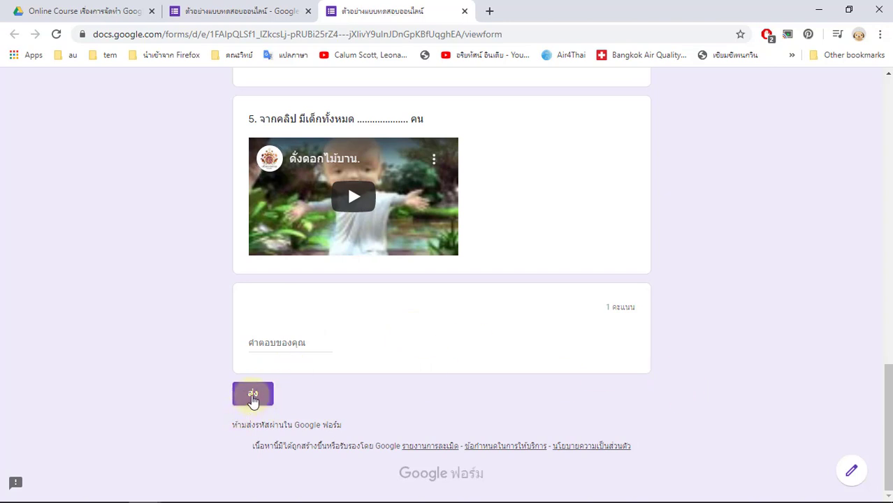